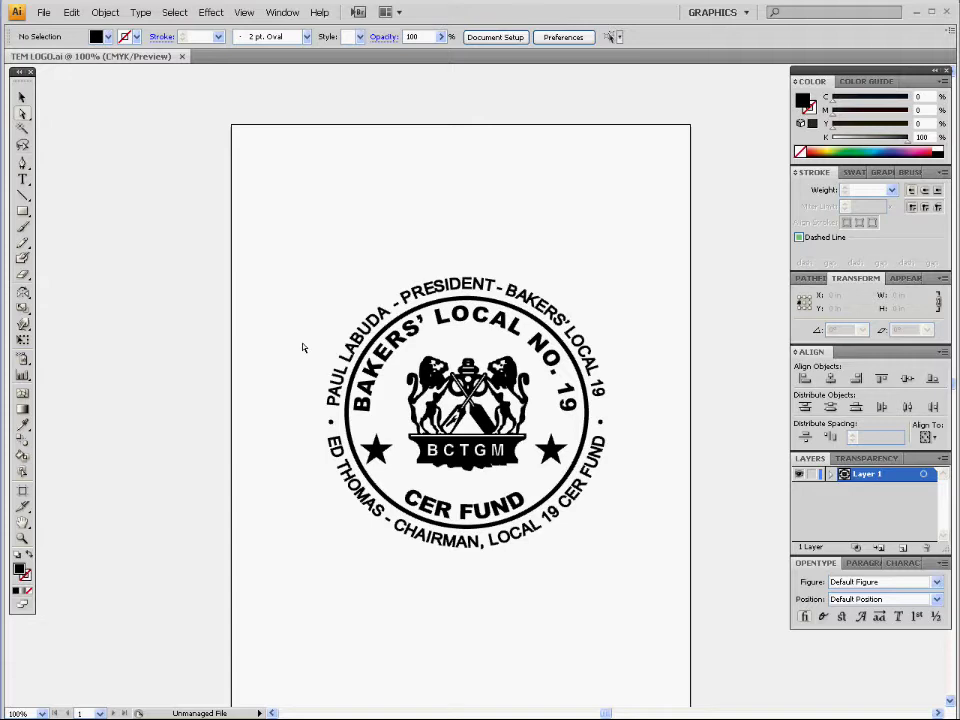
# Save the logo to the Desktop as TEM LOGO.ai in Illustrator 8 format
pyautogui.click(43, 12)
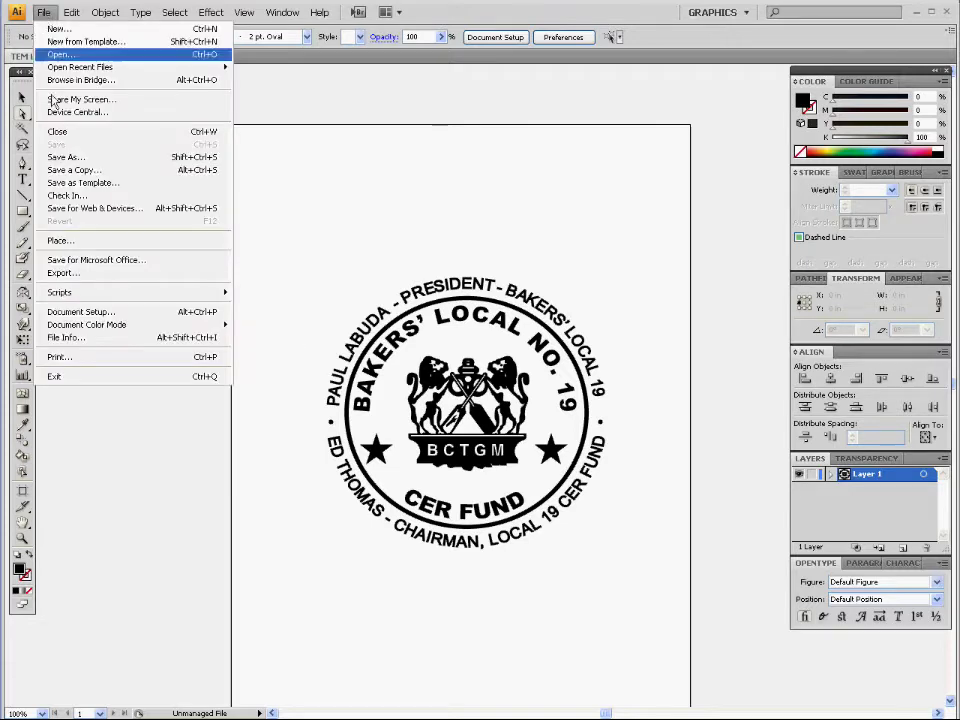
pyautogui.click(66, 157)
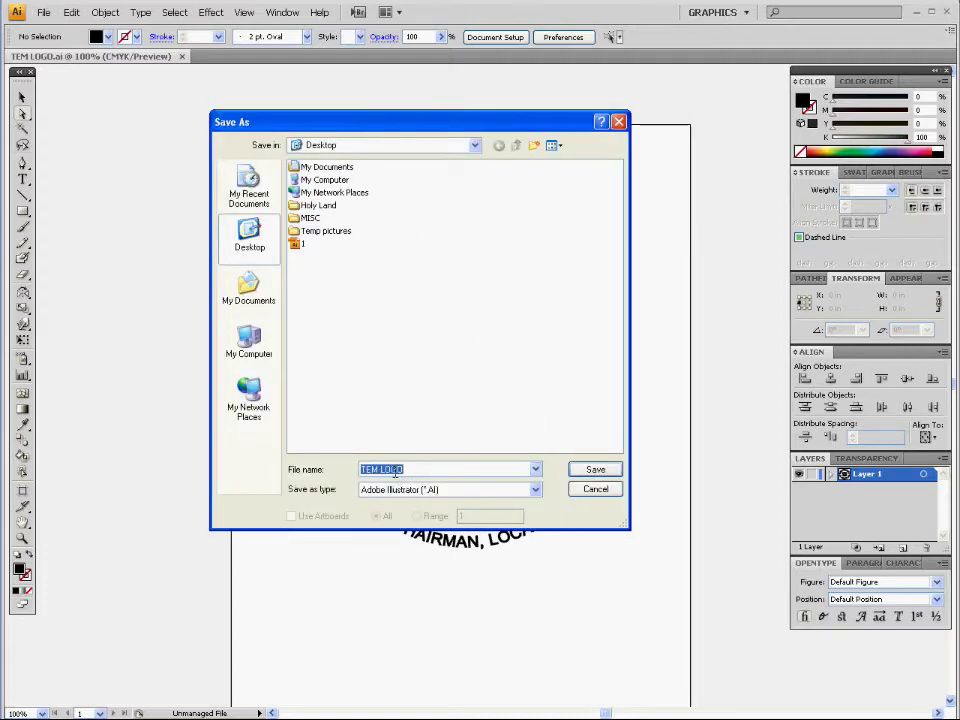
pyautogui.click(518, 492)
pyautogui.click(518, 492)
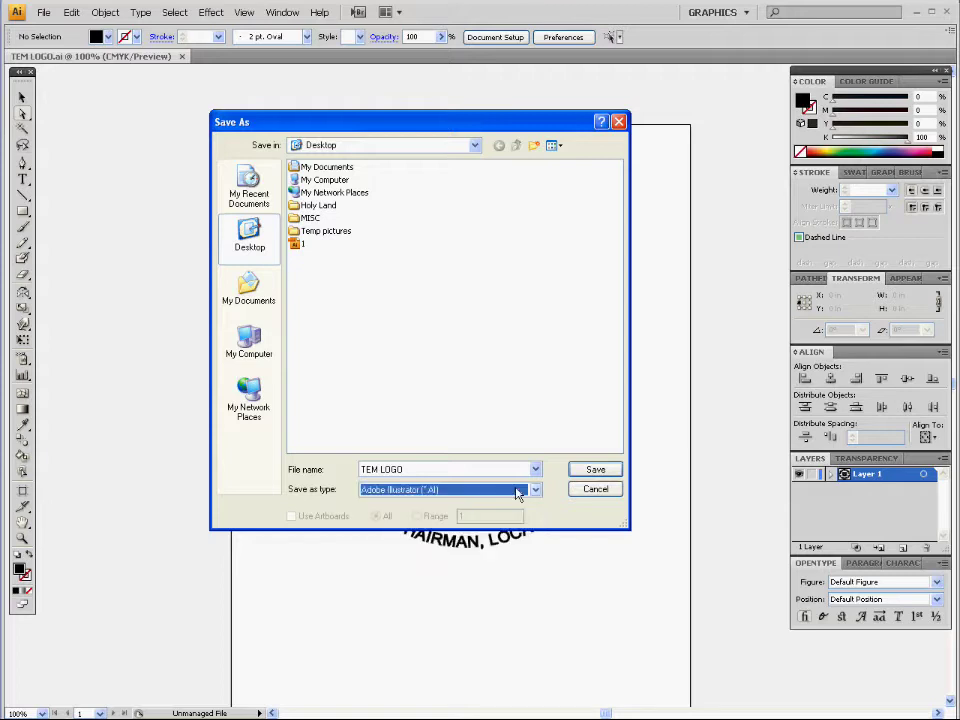
pyautogui.click(585, 471)
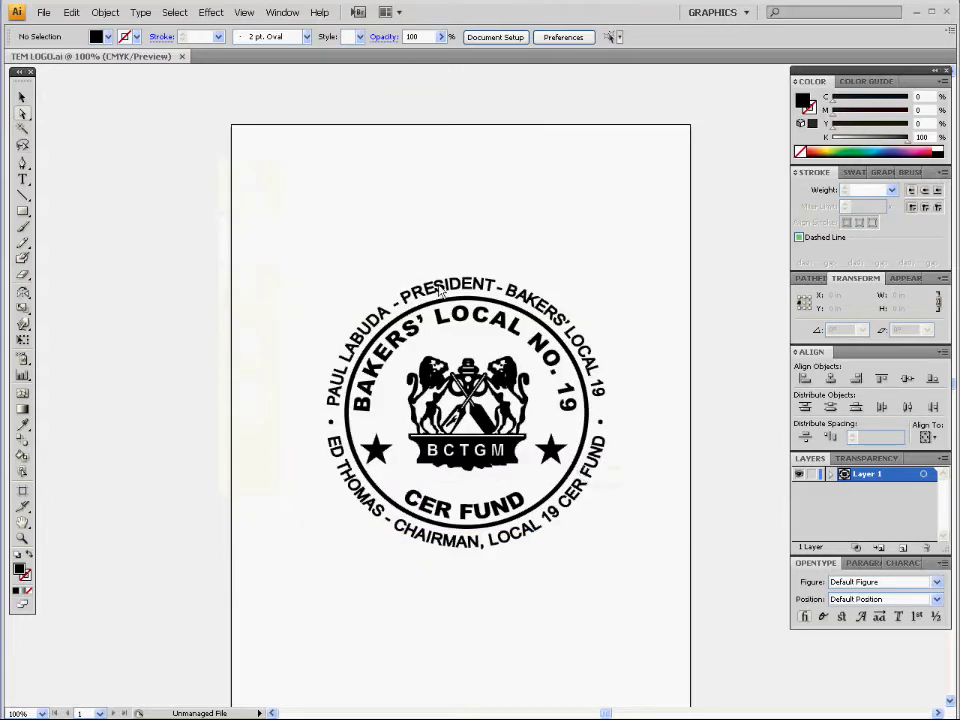
pyautogui.click(368, 186)
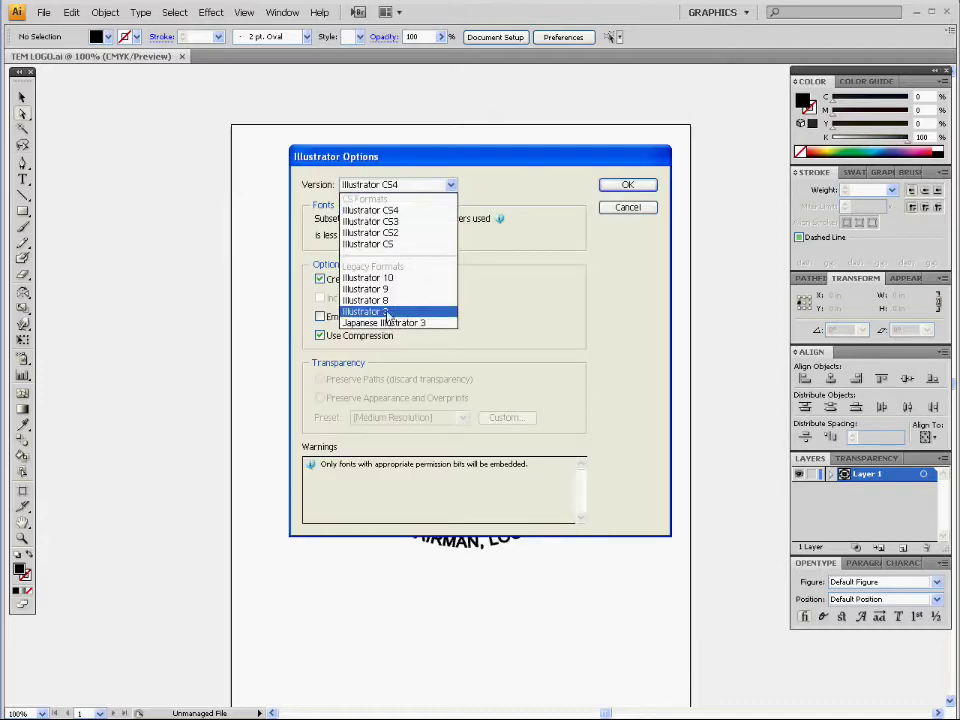
pyautogui.click(378, 301)
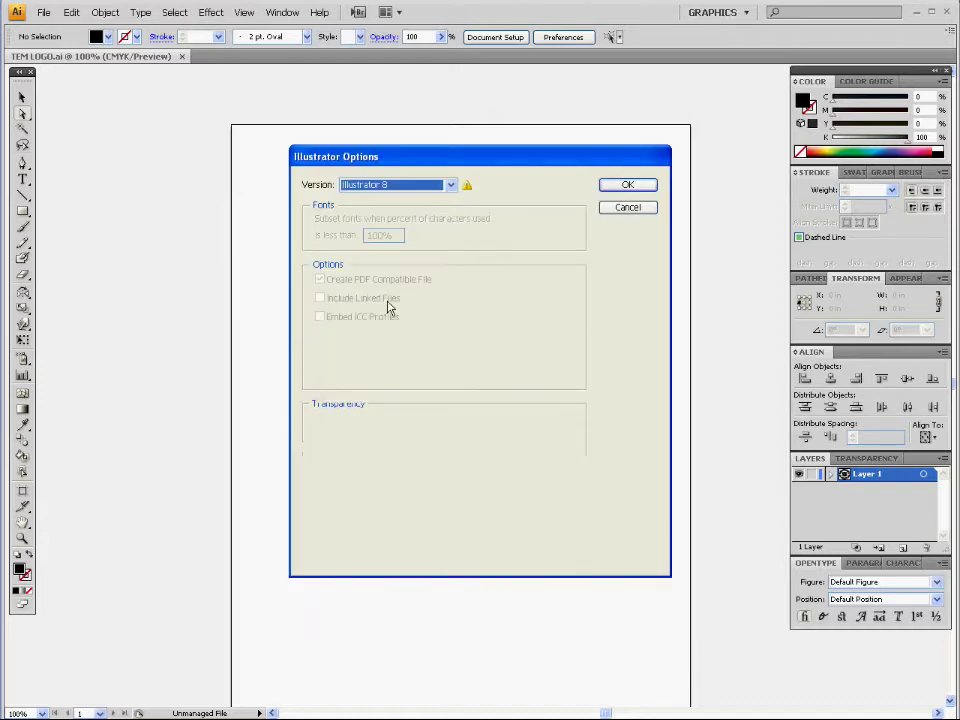
pyautogui.click(624, 186)
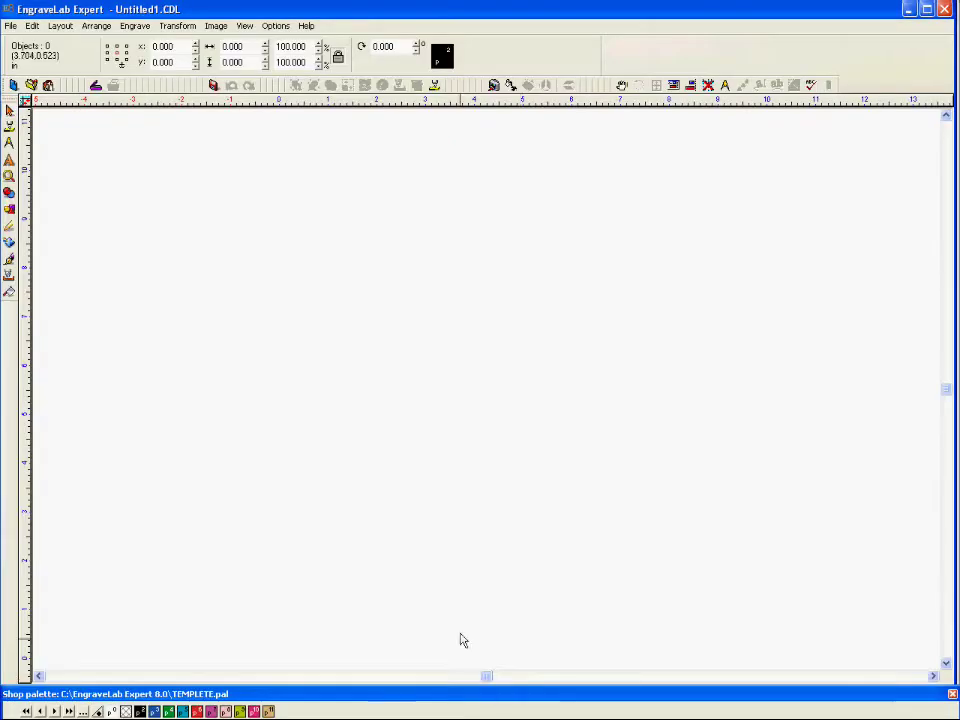
# Import TEM LOGO from the Desktop into Untitled1.CDL, with file type set to All Files
pyautogui.click(33, 88)
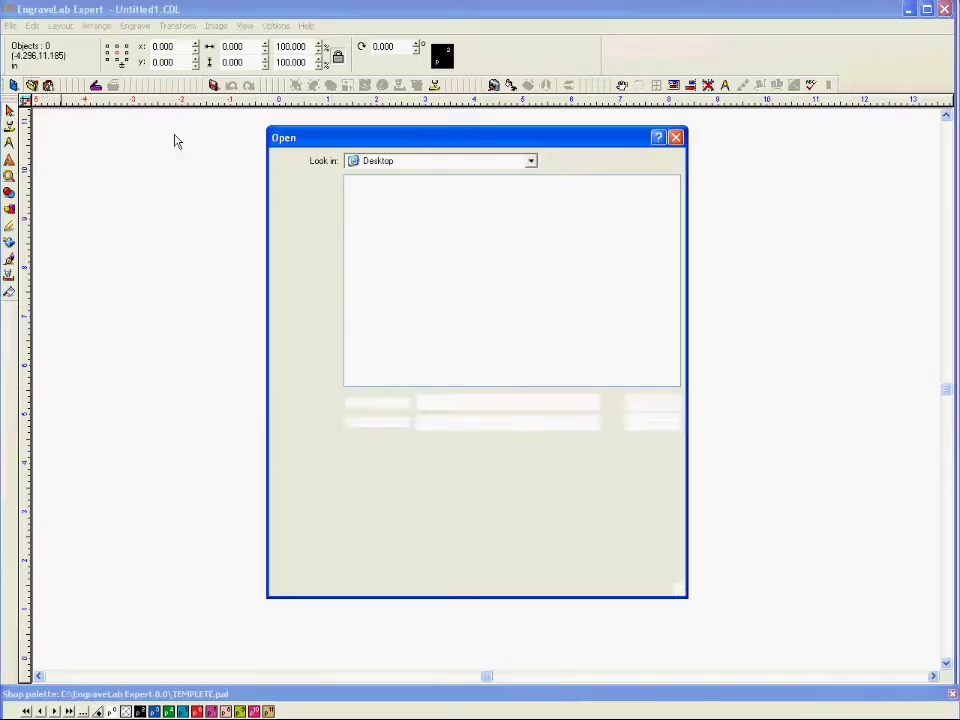
pyautogui.click(492, 424)
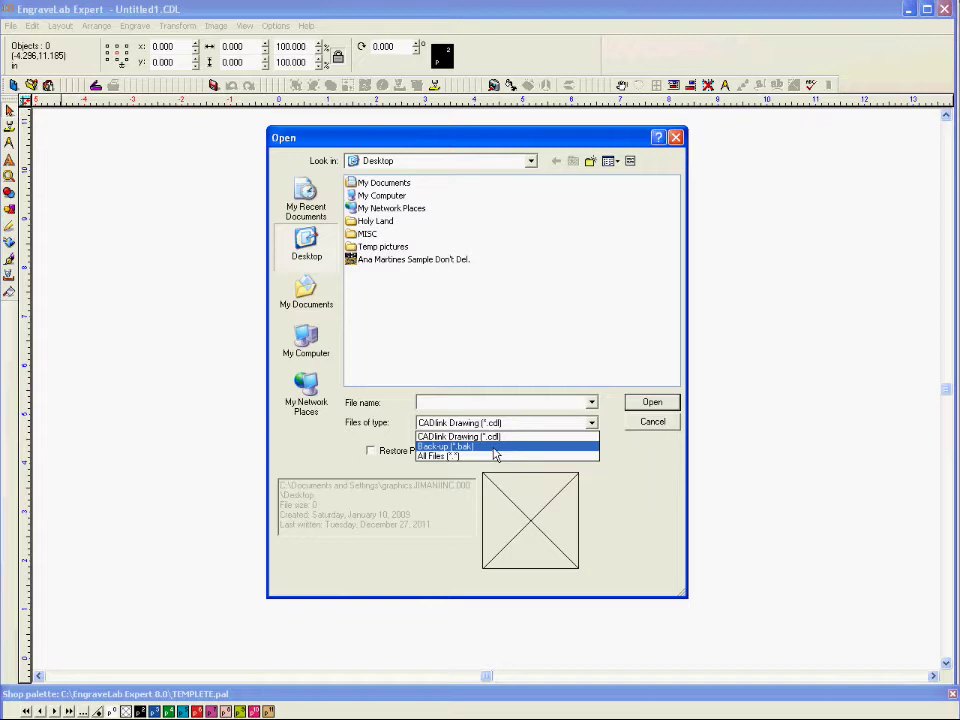
pyautogui.click(488, 456)
pyautogui.click(505, 183)
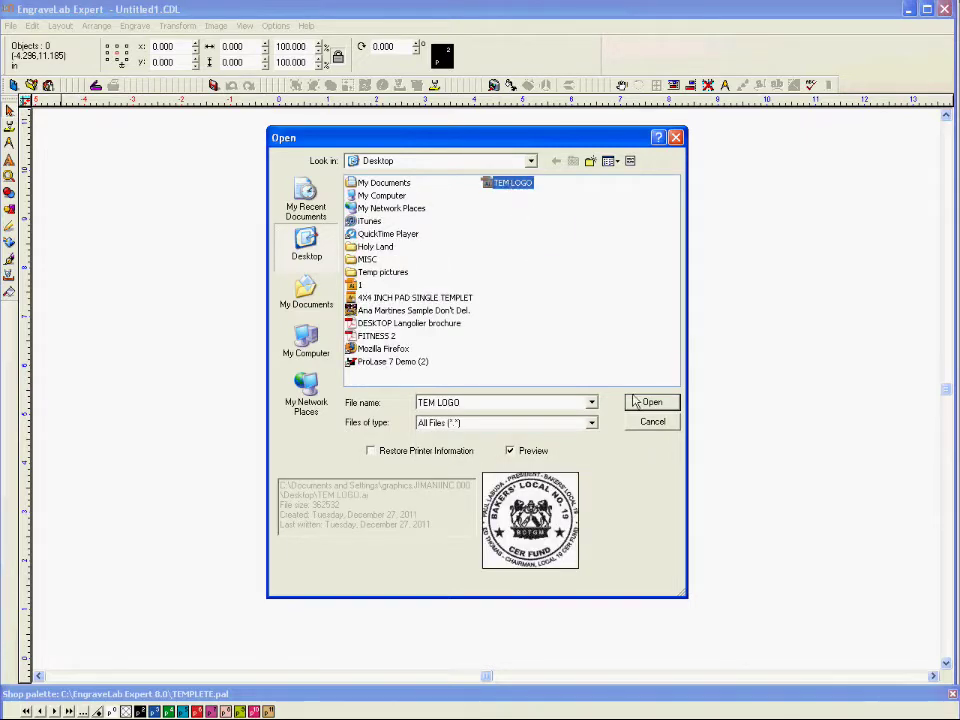
pyautogui.click(652, 403)
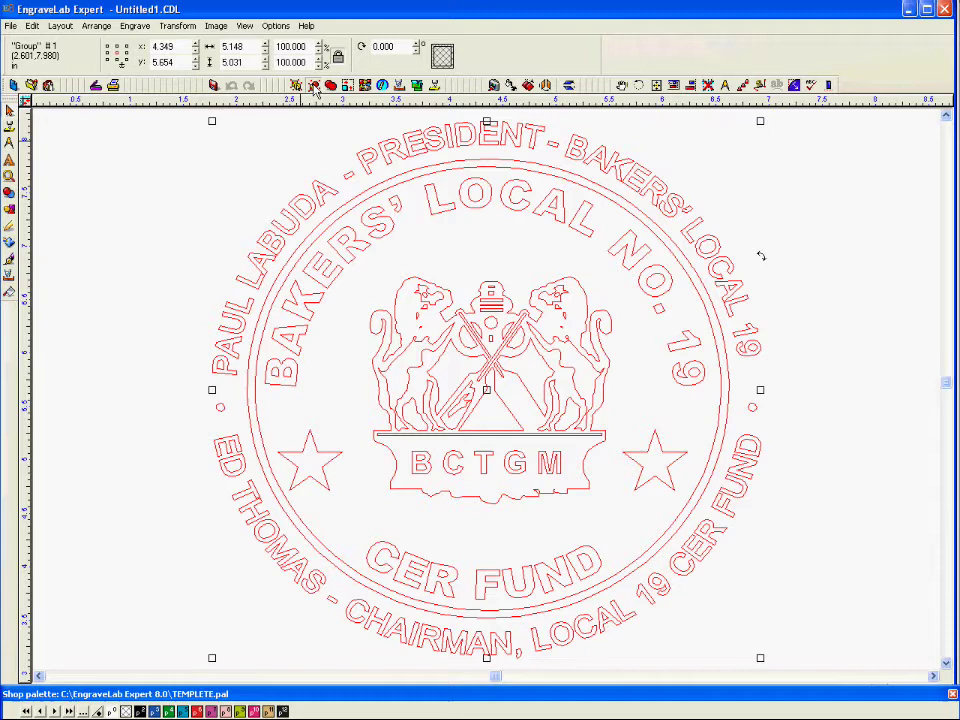
# Reselect the whole 5.148-wide emblem and open its Size transform fields
pyautogui.click(314, 86)
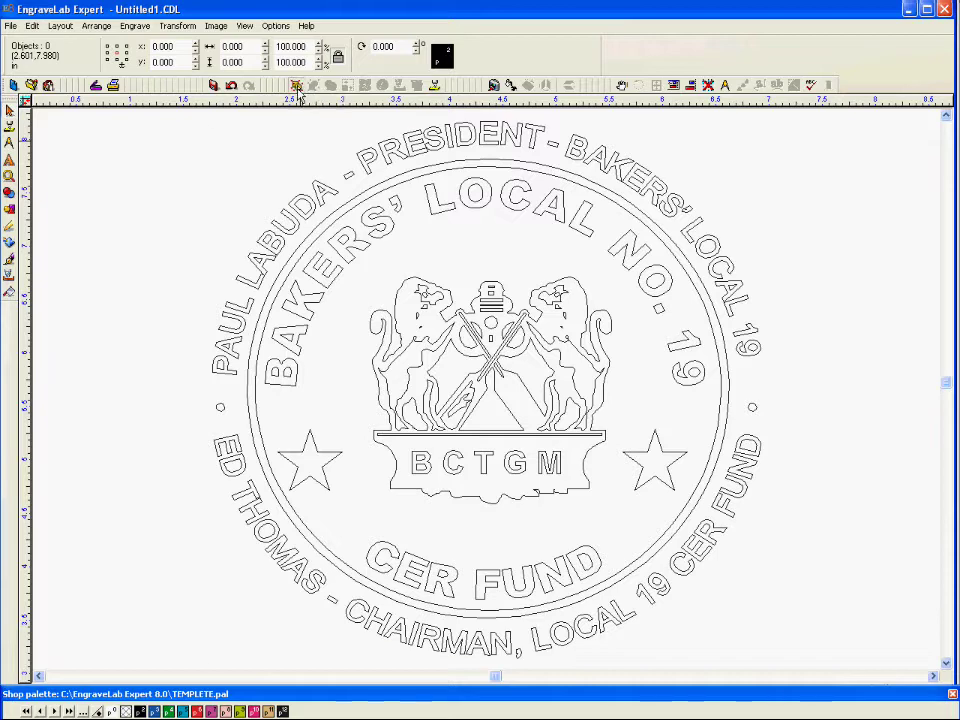
pyautogui.click(297, 86)
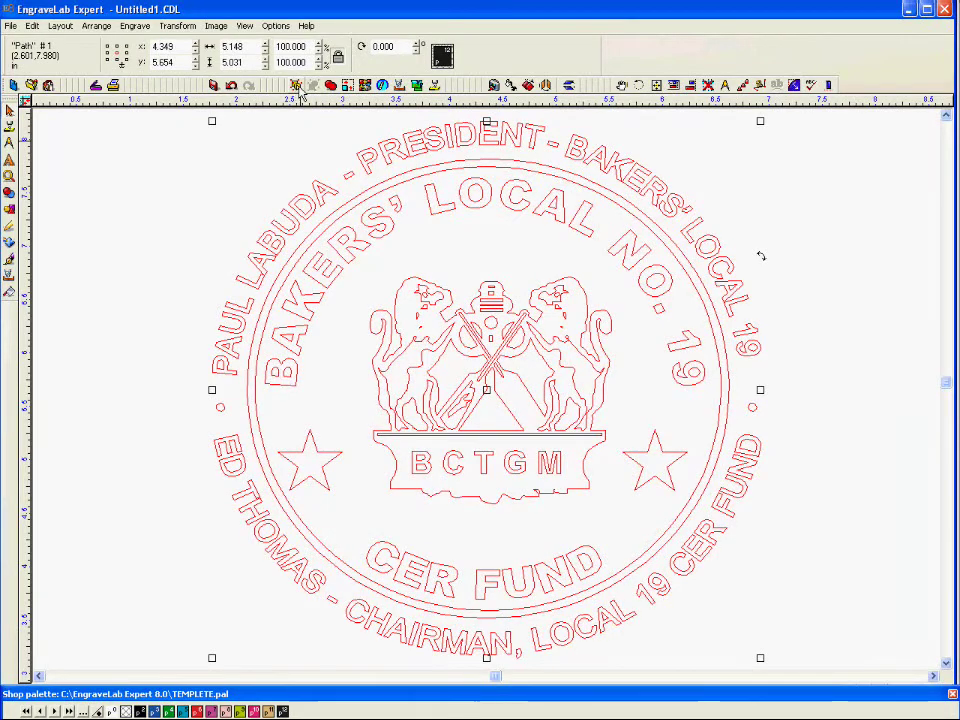
pyautogui.click(347, 86)
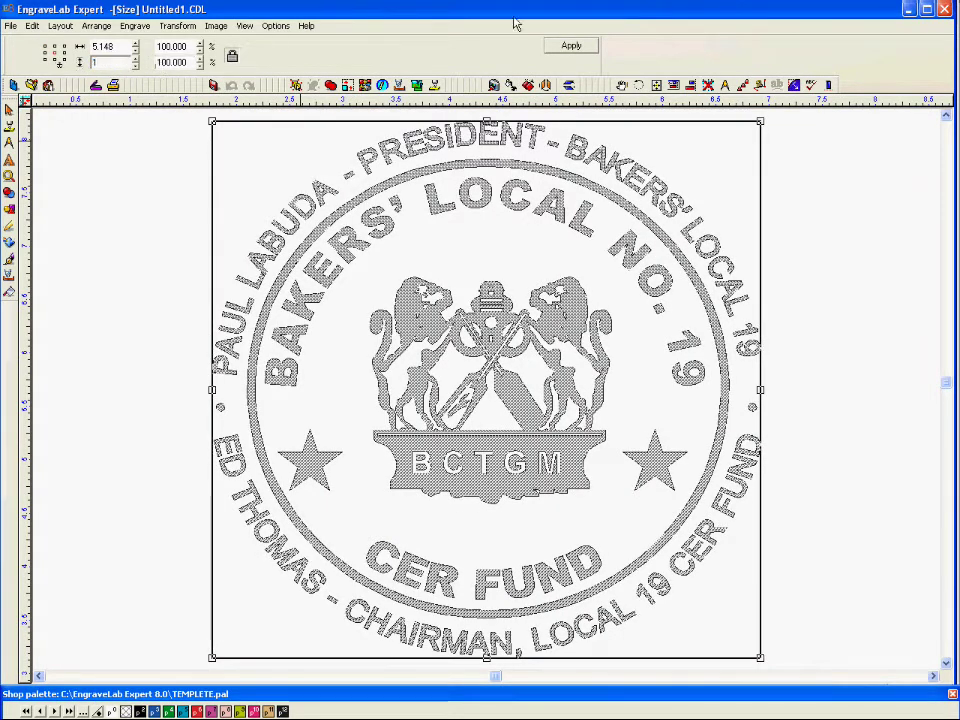
# Apply the roughly 1-inch size (1.038 × 1.015) and zoom to fit the resized emblem
pyautogui.click(568, 46)
pyautogui.hotkey('shift', 'F2')
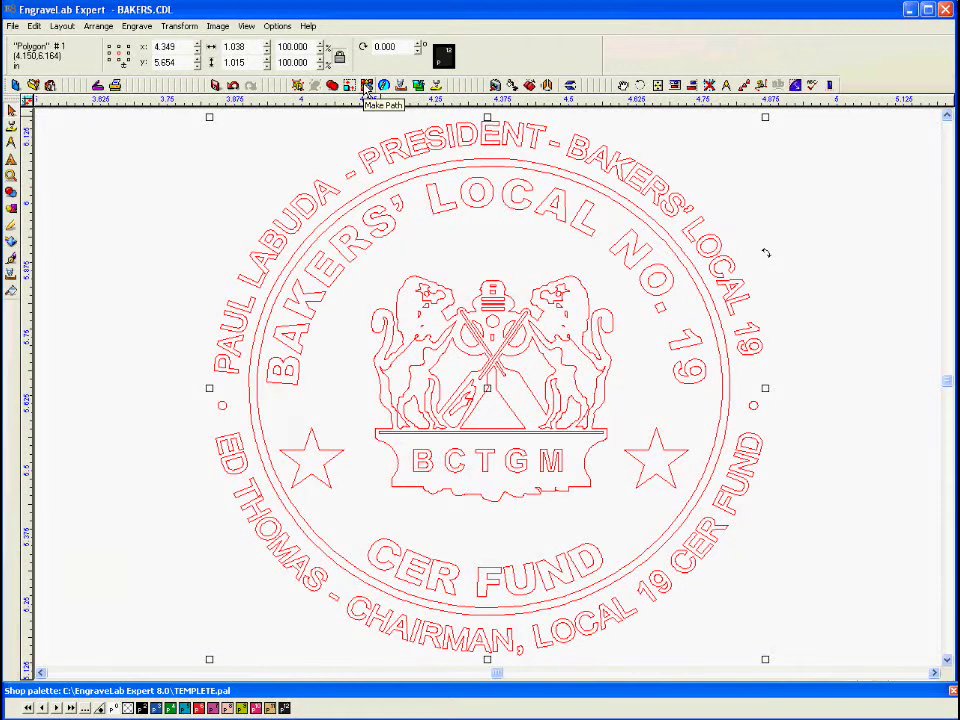
# Open the Outline/Inline settings for the seal emblem in 123.CDL
pyautogui.click(384, 86)
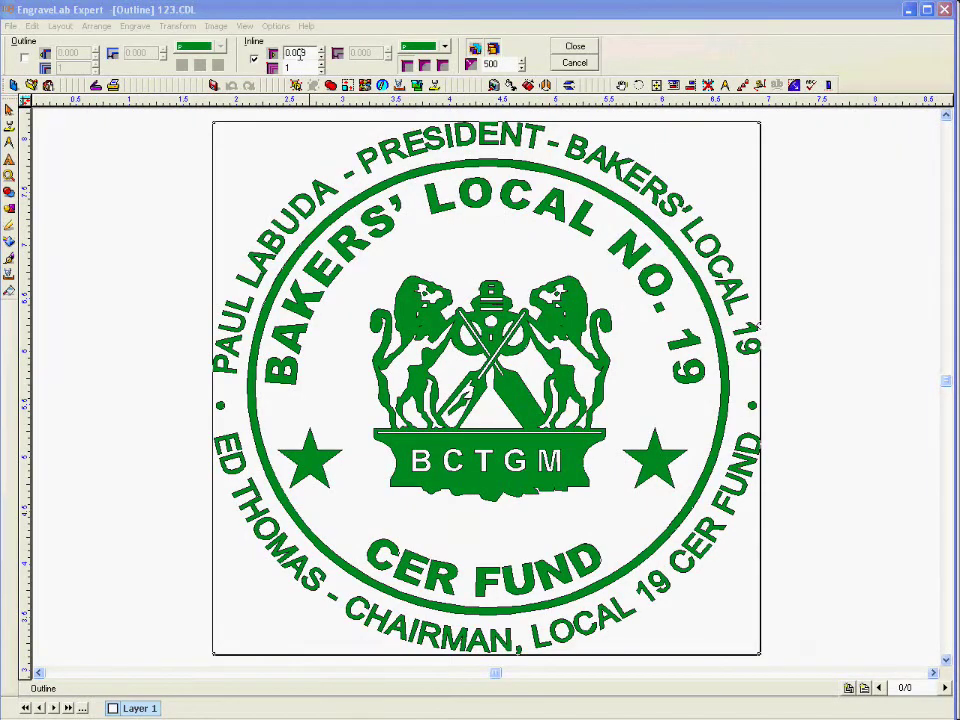
# Give the emblem a red inline outline with a 0.008 offset
pyautogui.write('8')
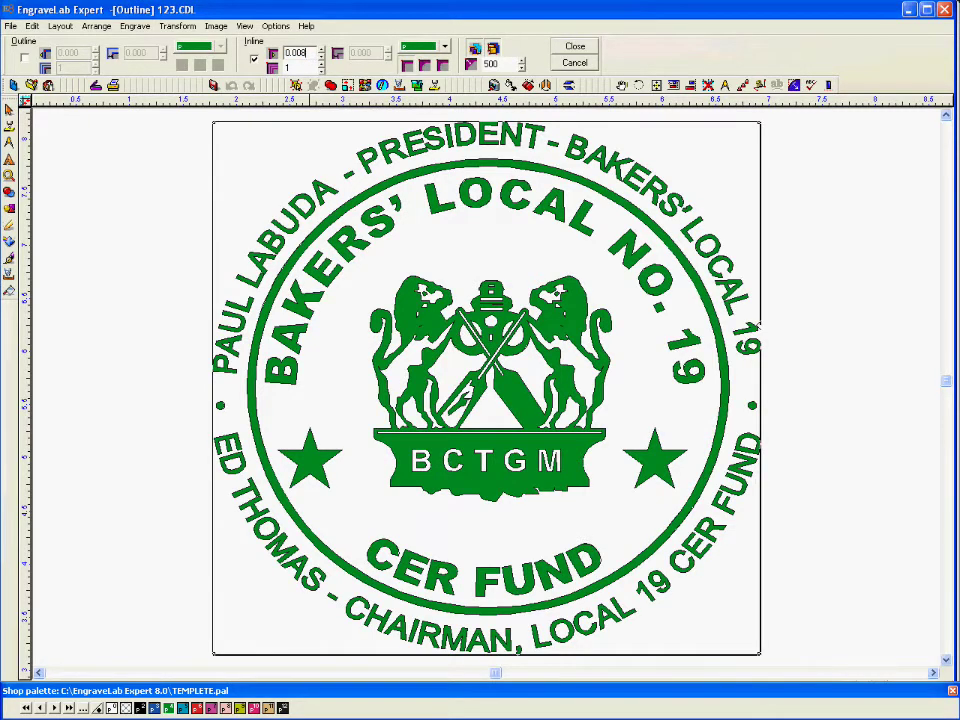
pyautogui.click(414, 47)
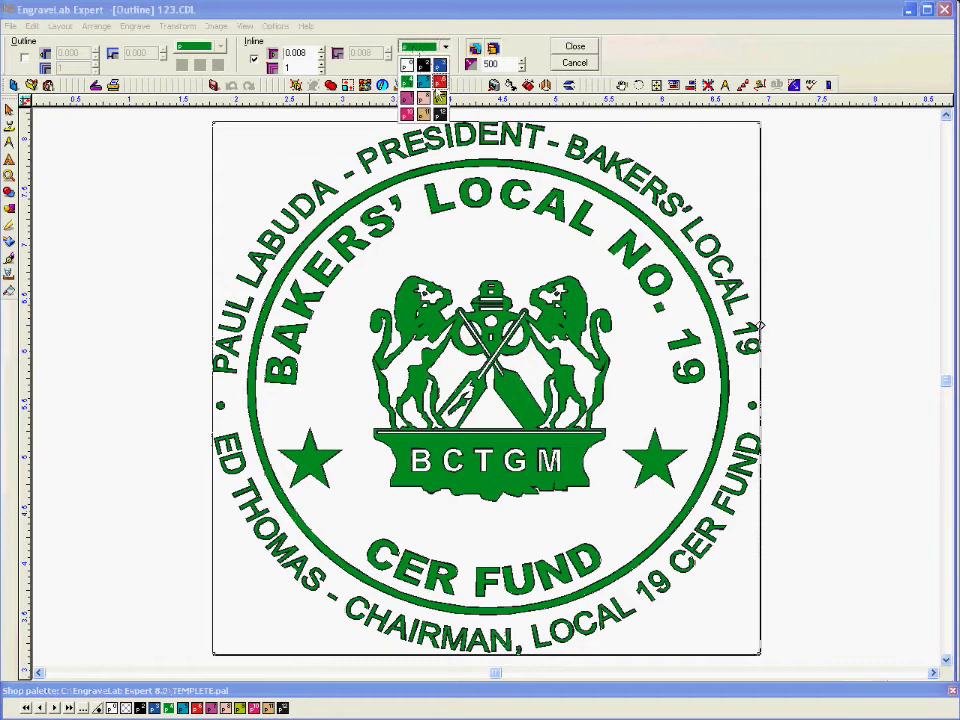
pyautogui.click(440, 82)
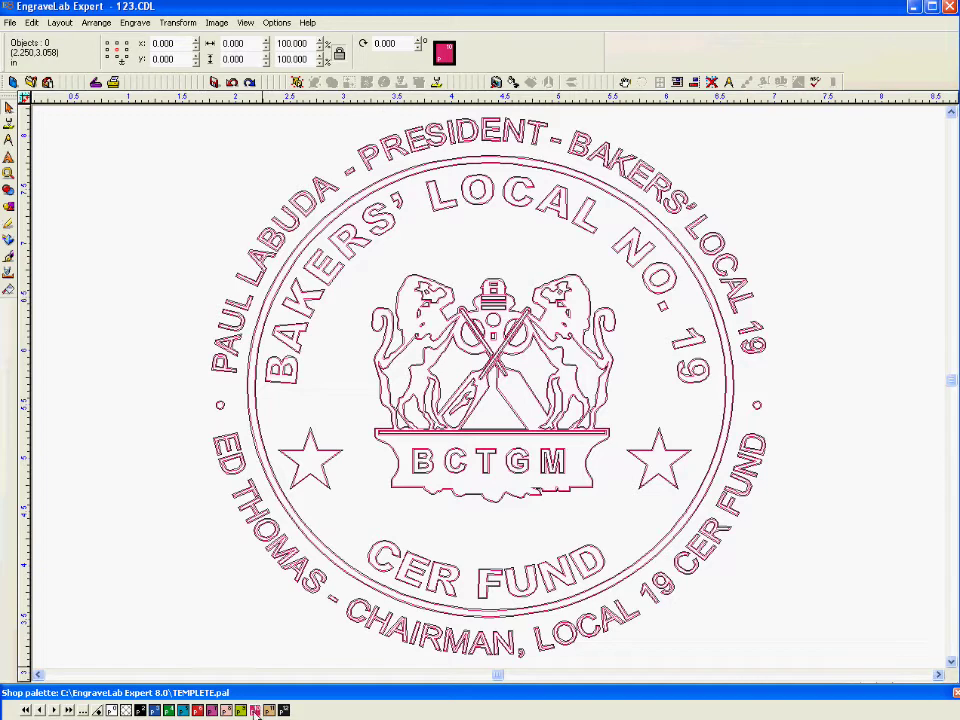
# Make the artwork outlines solid magenta
pyautogui.click(255, 711)
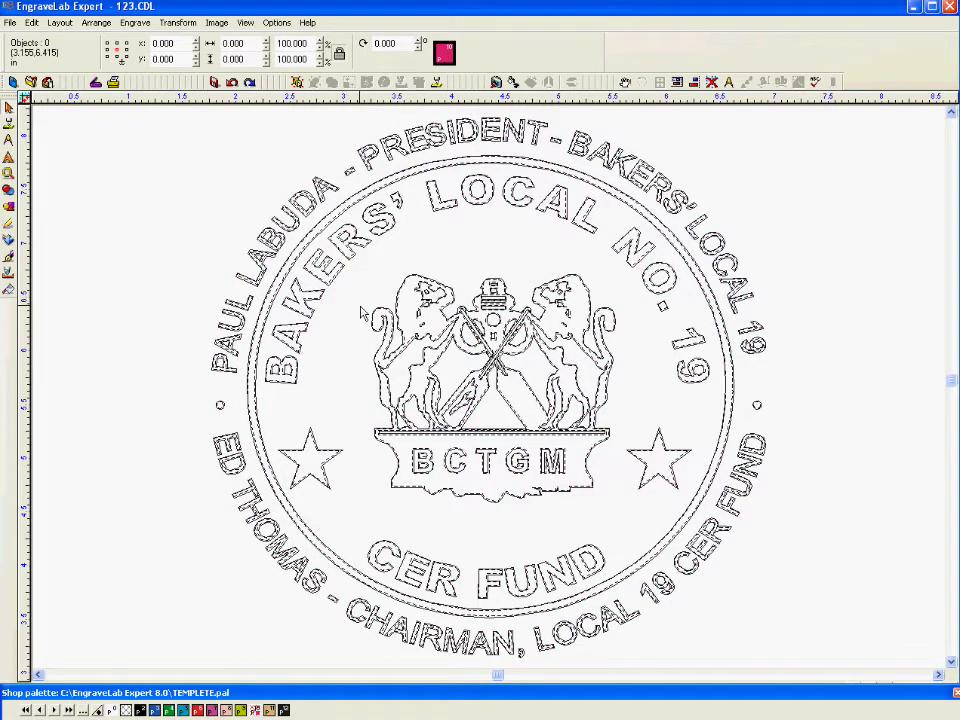
pyautogui.click(280, 380)
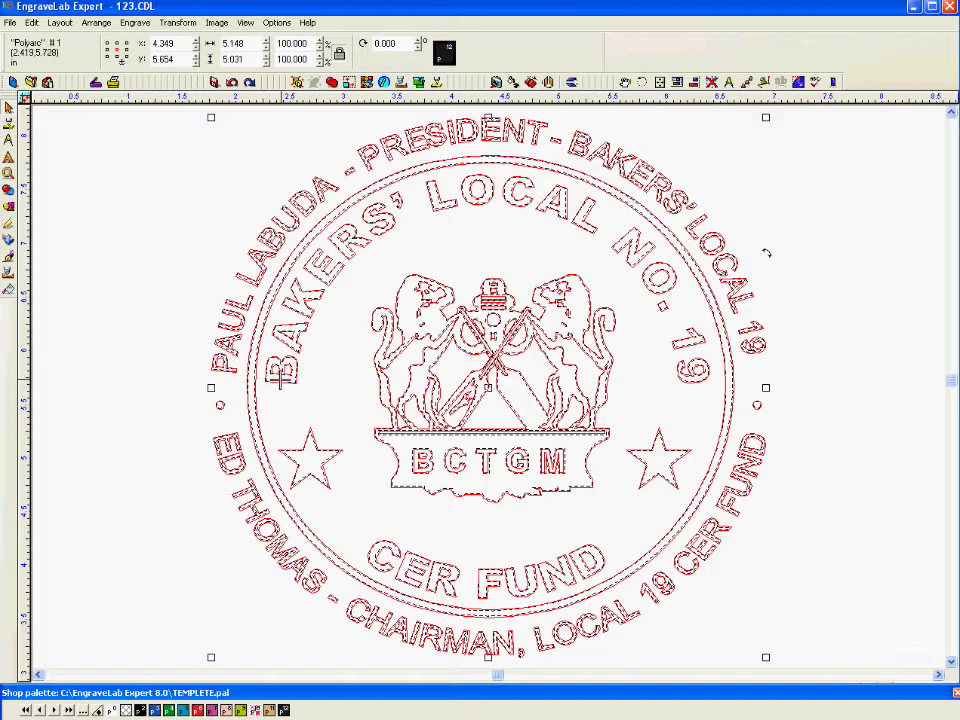
pyautogui.press('Escape')
pyautogui.click(254, 710)
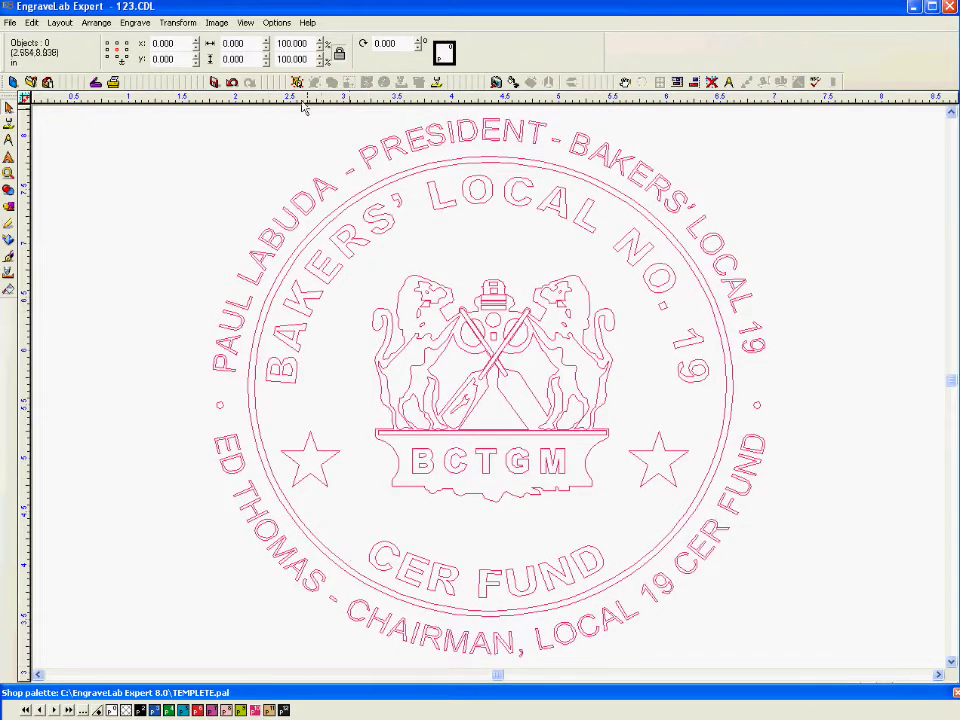
# Merge the emblem group into one Polyarc path and open its fill toolpath settings
pyautogui.click(765, 253)
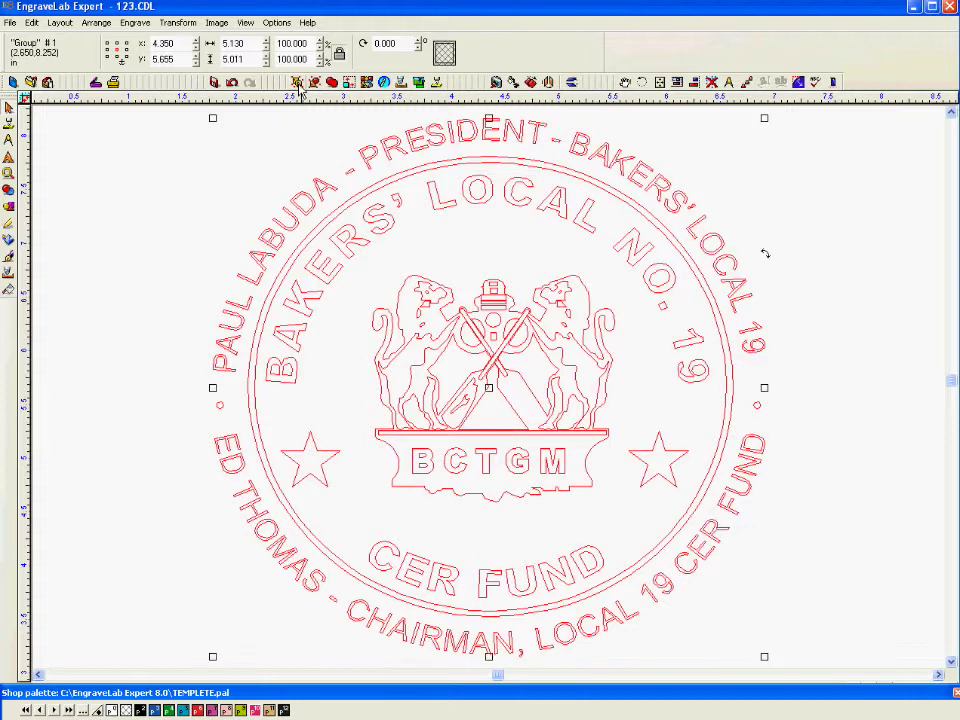
pyautogui.click(368, 83)
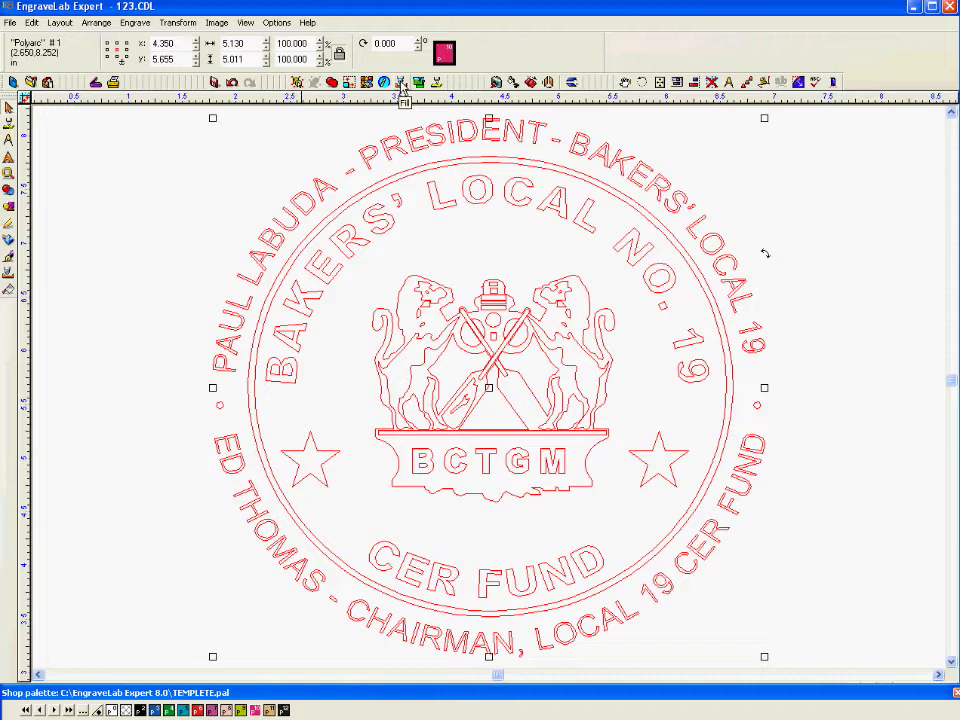
pyautogui.click(401, 83)
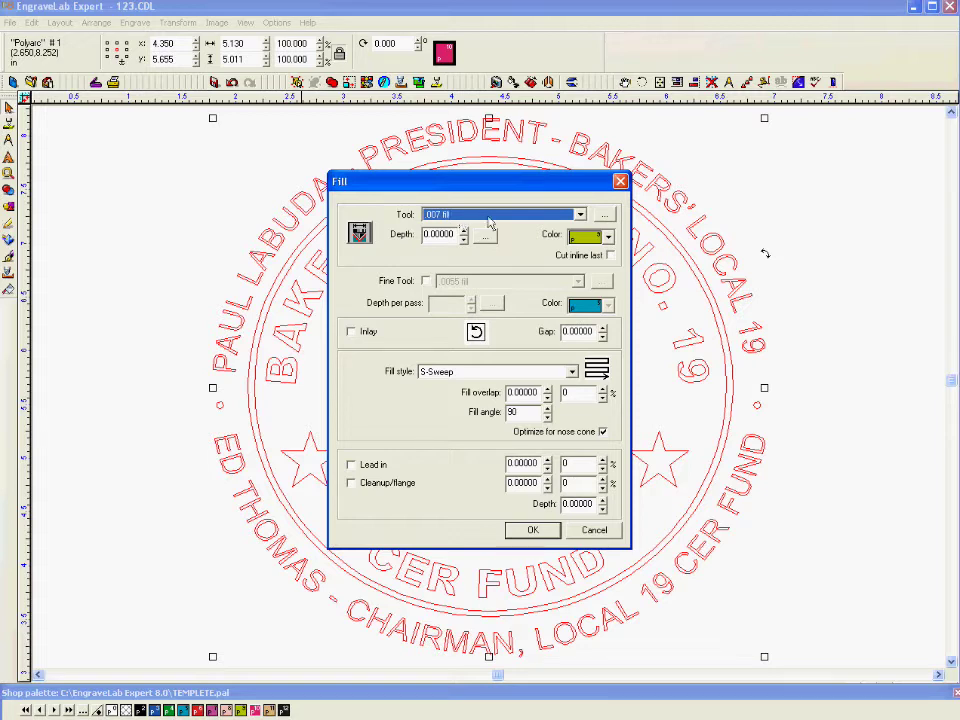
# Accept the S-Sweep fill, then show the seal filled solid to reveal the unfilled '19'
pyautogui.click(535, 531)
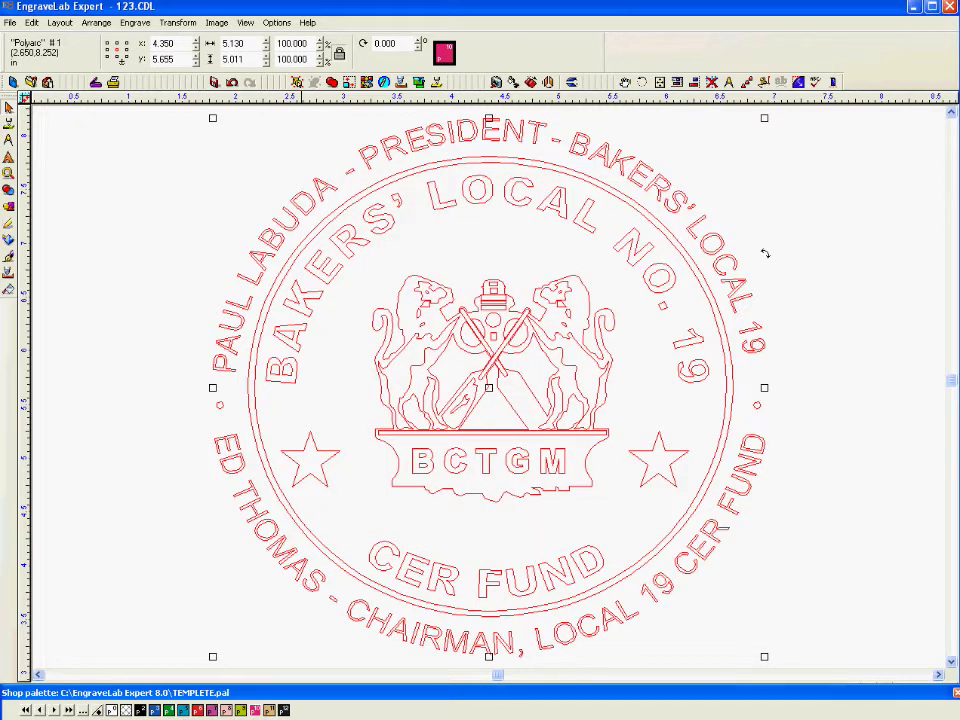
pyautogui.press('Tab')
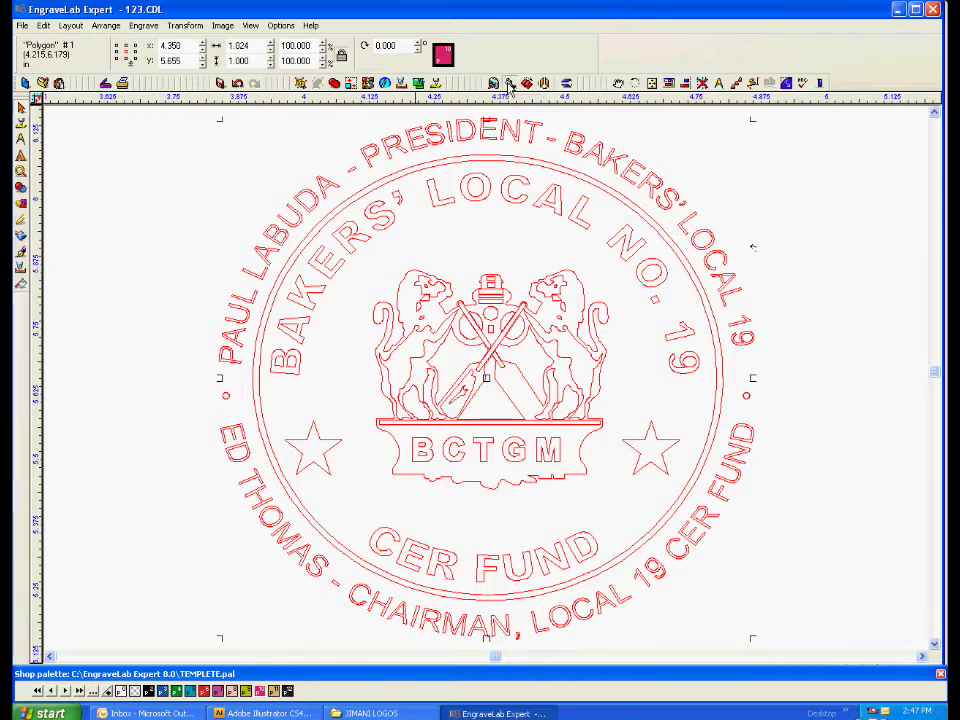
pyautogui.click(509, 86)
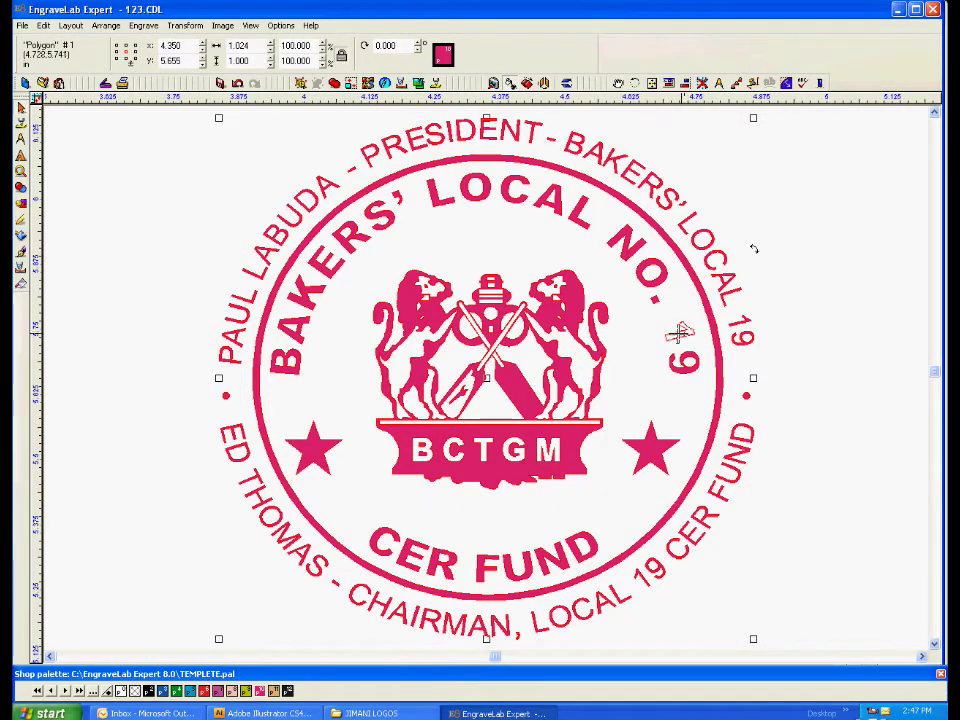
pyautogui.click(20, 172)
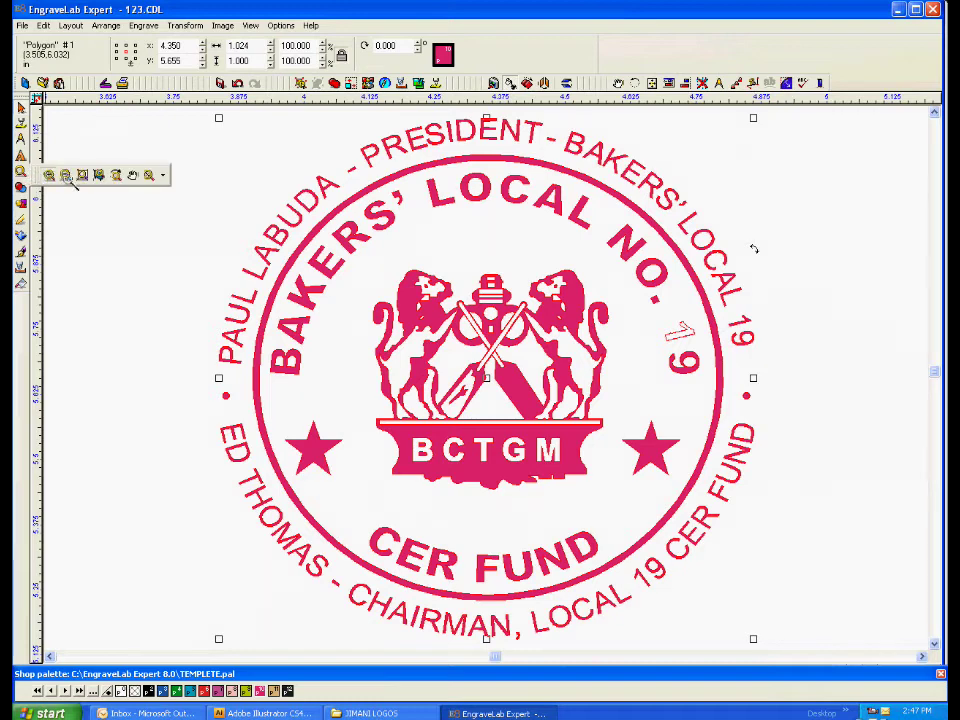
# Zoom into the '19', delete the stray unfilled outline beside the 1, and view the whole seal
pyautogui.click(47, 175)
pyautogui.moveTo(654, 294); pyautogui.dragTo(739, 369)
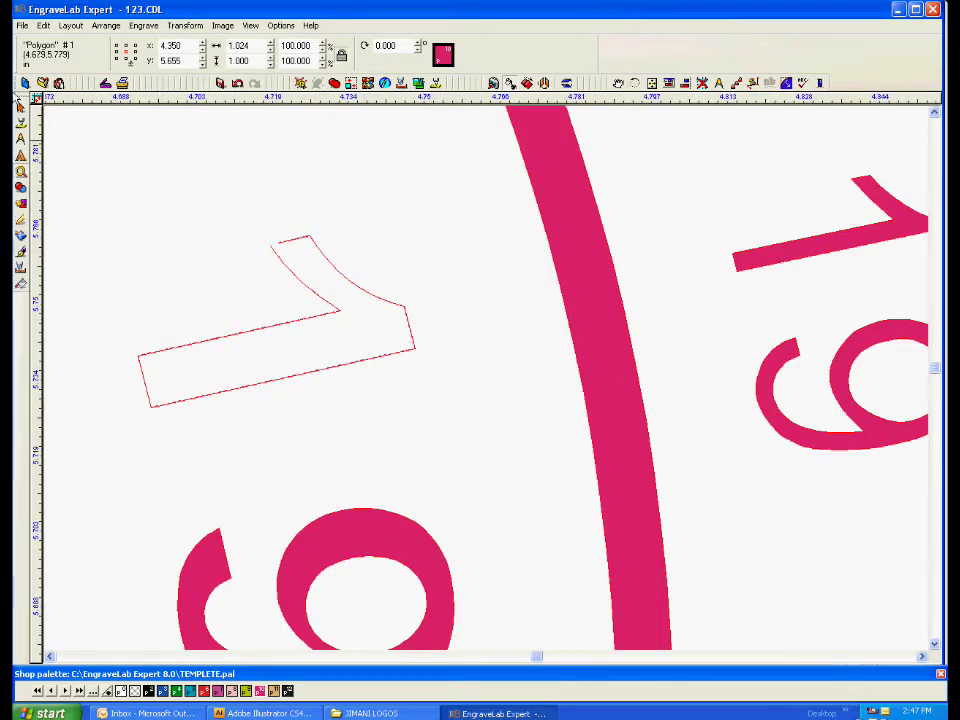
pyautogui.click(20, 122)
pyautogui.click(364, 296)
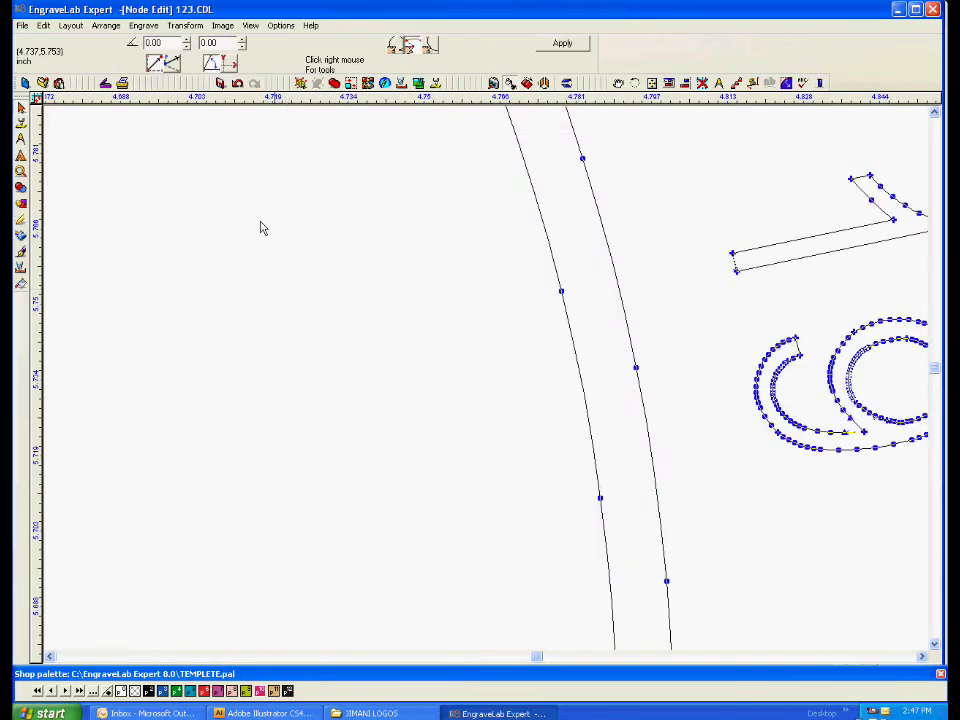
pyautogui.moveTo(244, 213); pyautogui.dragTo(285, 253)
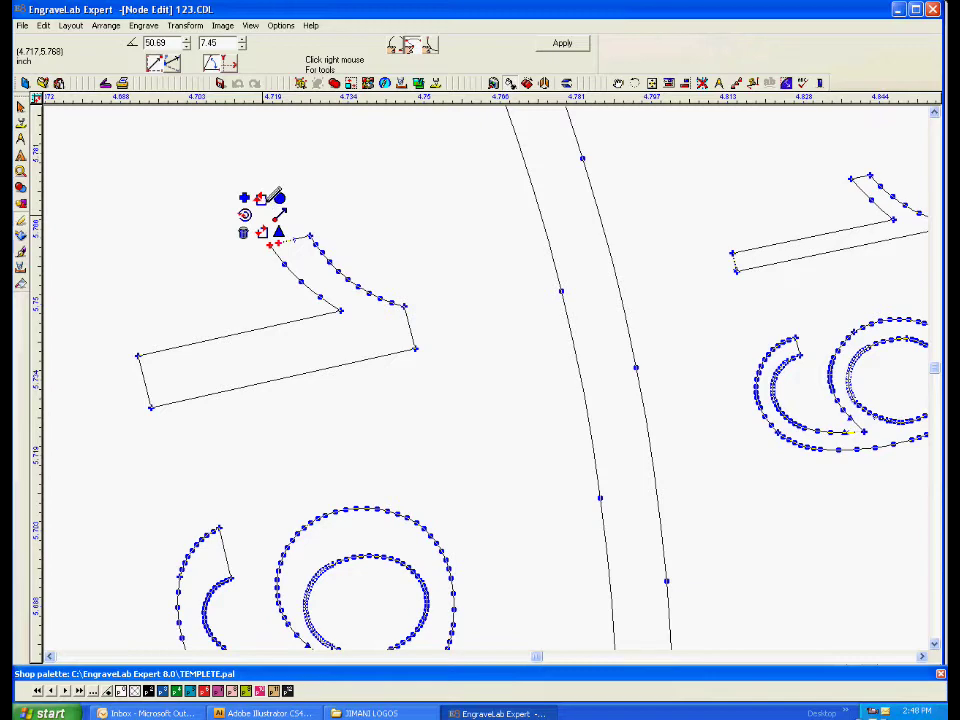
pyautogui.click(21, 106)
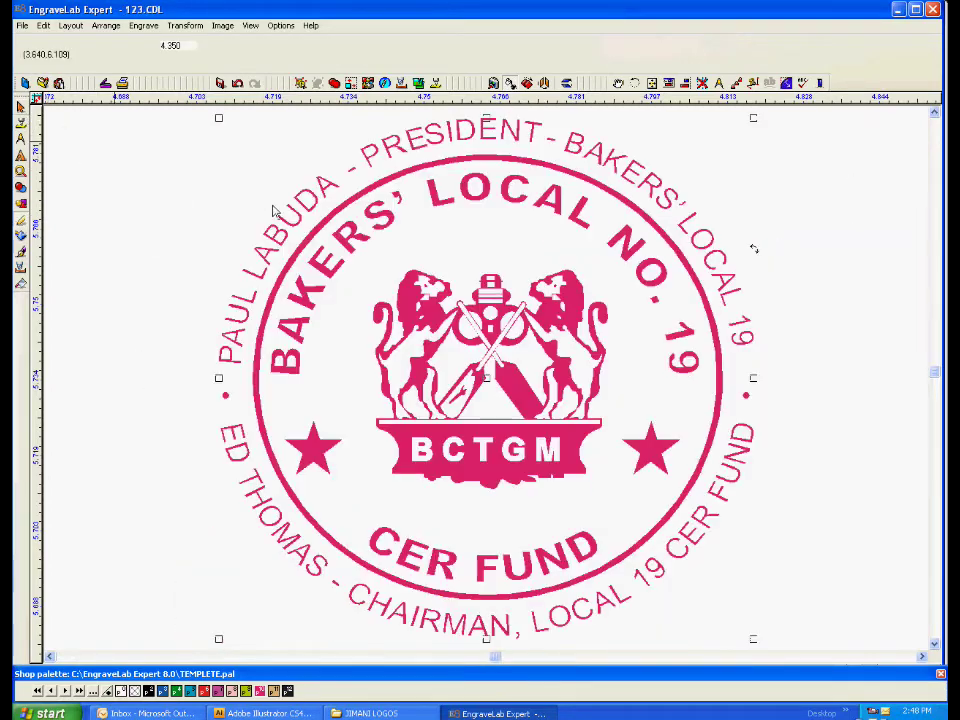
pyautogui.click(350, 214)
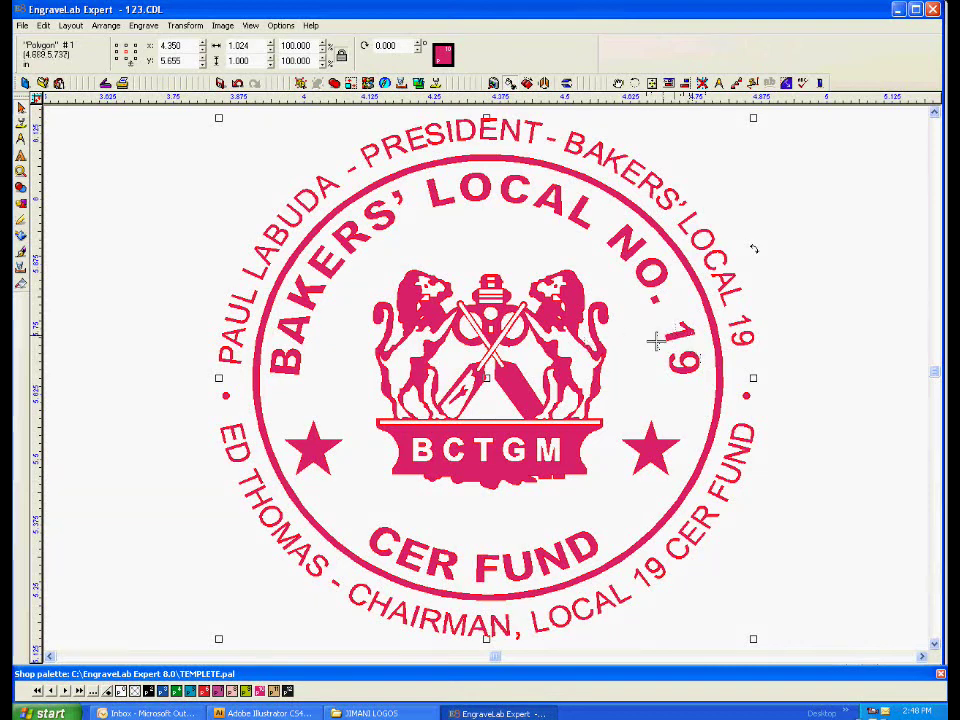
# Fill the wireframe seal with a 5 Sweep toolpath at 90°, shown in dark grey
pyautogui.click(510, 86)
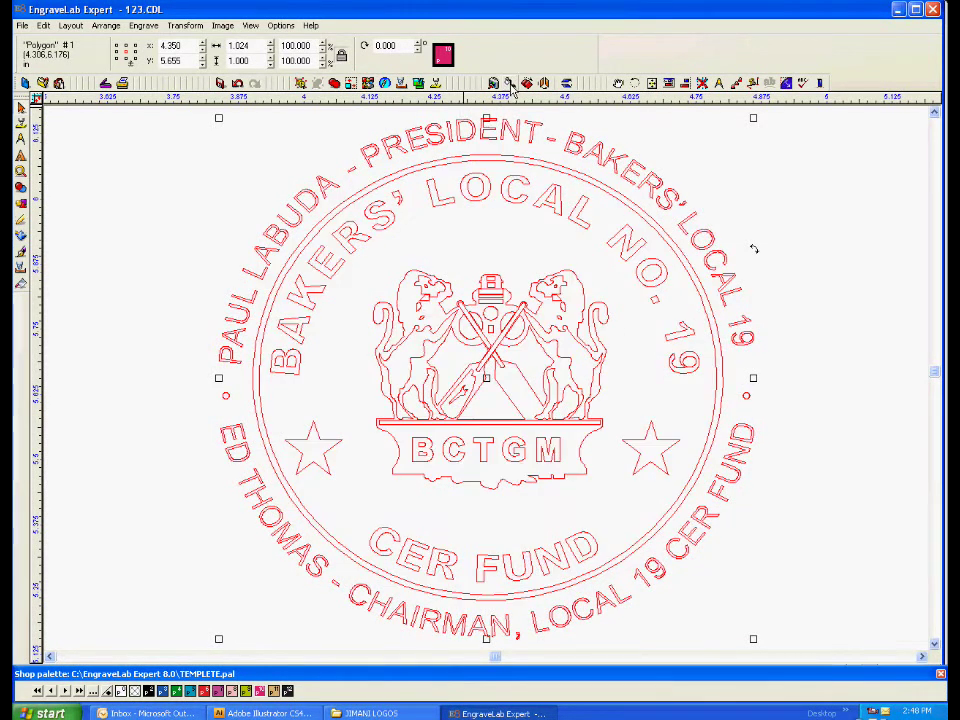
pyautogui.click(399, 82)
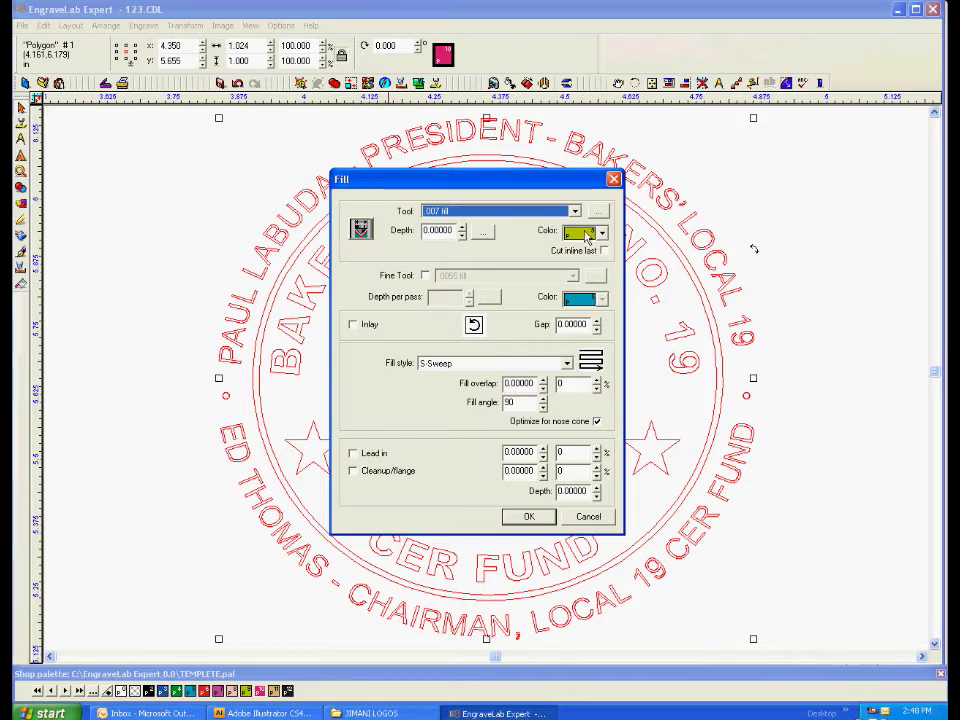
pyautogui.click(531, 517)
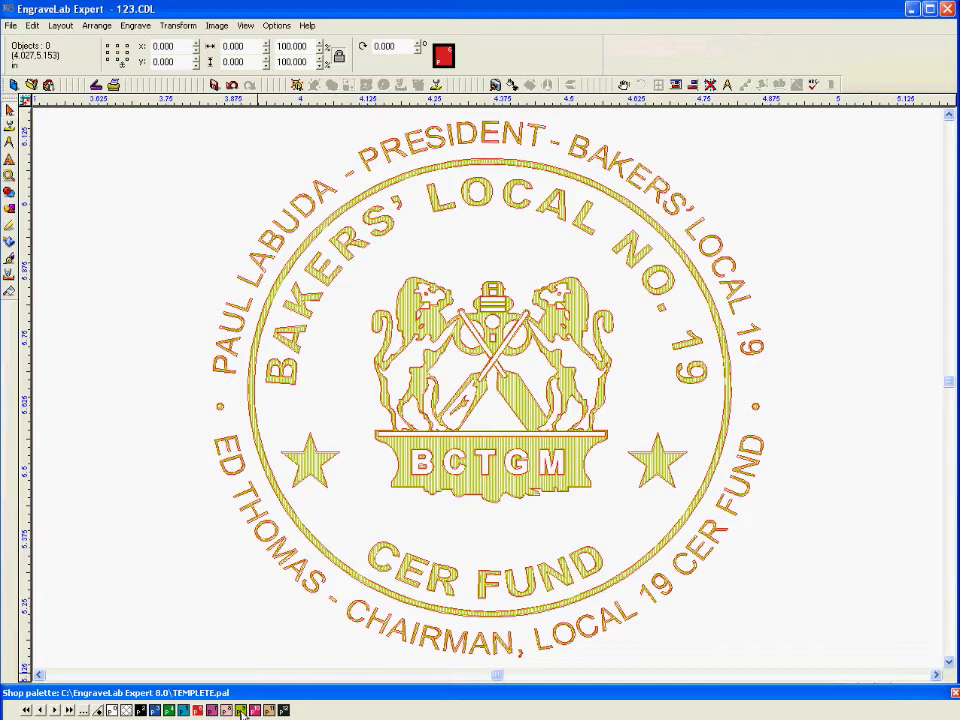
pyautogui.click(241, 711)
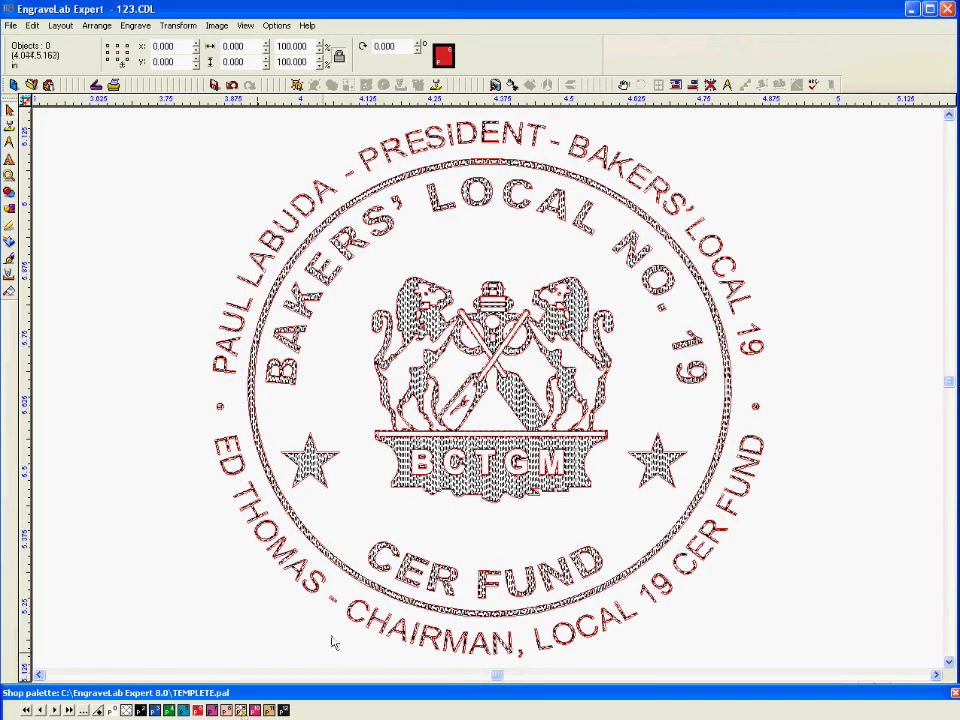
# Show fill toolpaths in yellow-green, inspect the BCTGM 'T' fill piece, then select and redraw everything
pyautogui.click(325, 580)
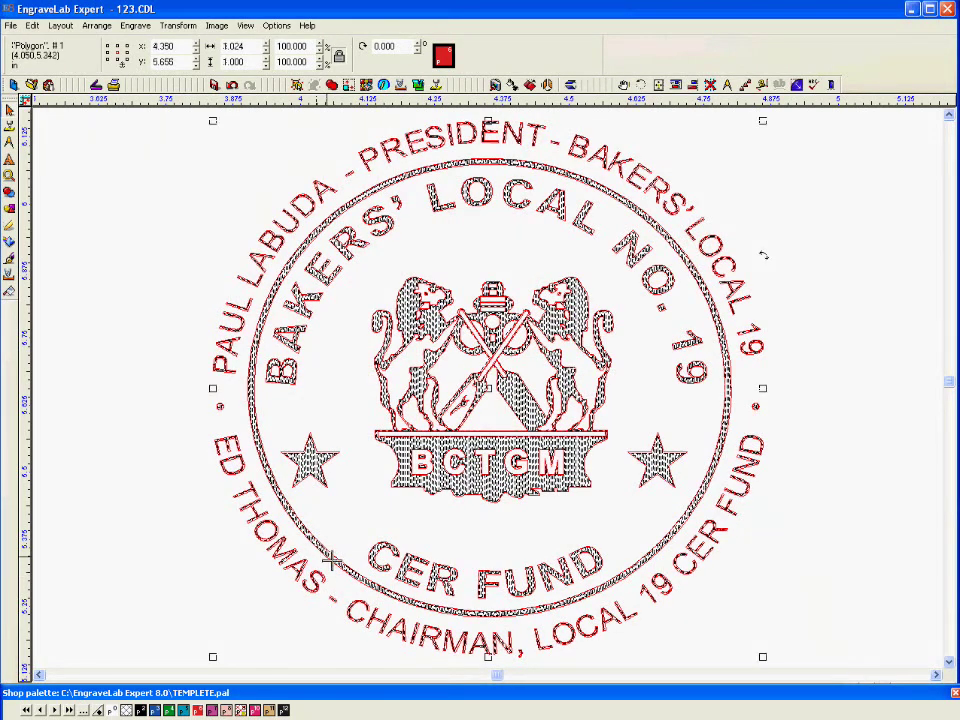
pyautogui.click(326, 647)
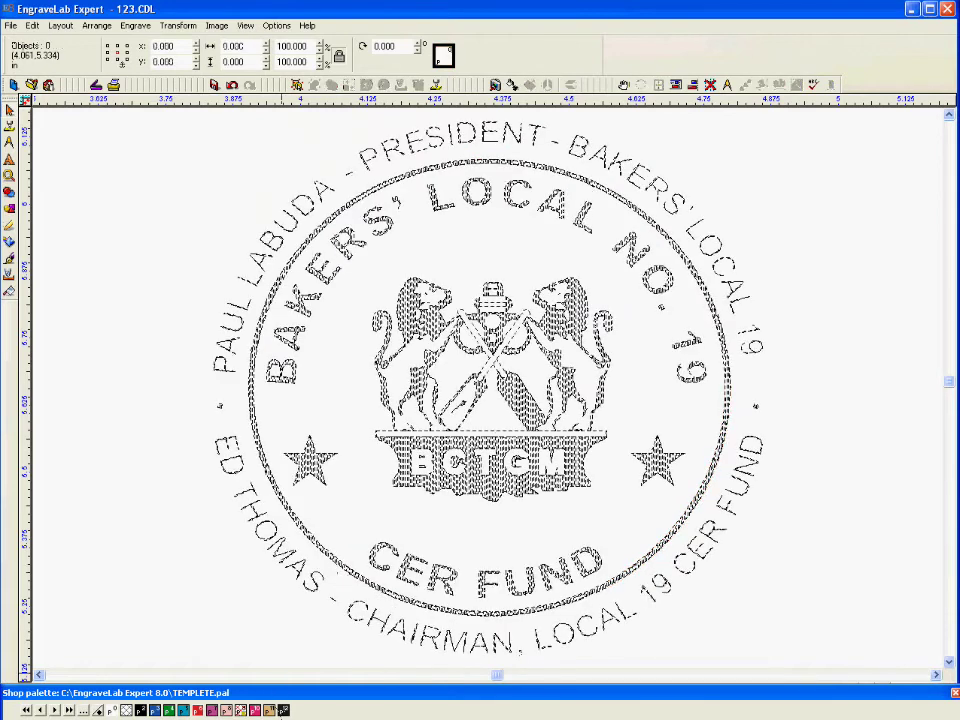
pyautogui.click(241, 711)
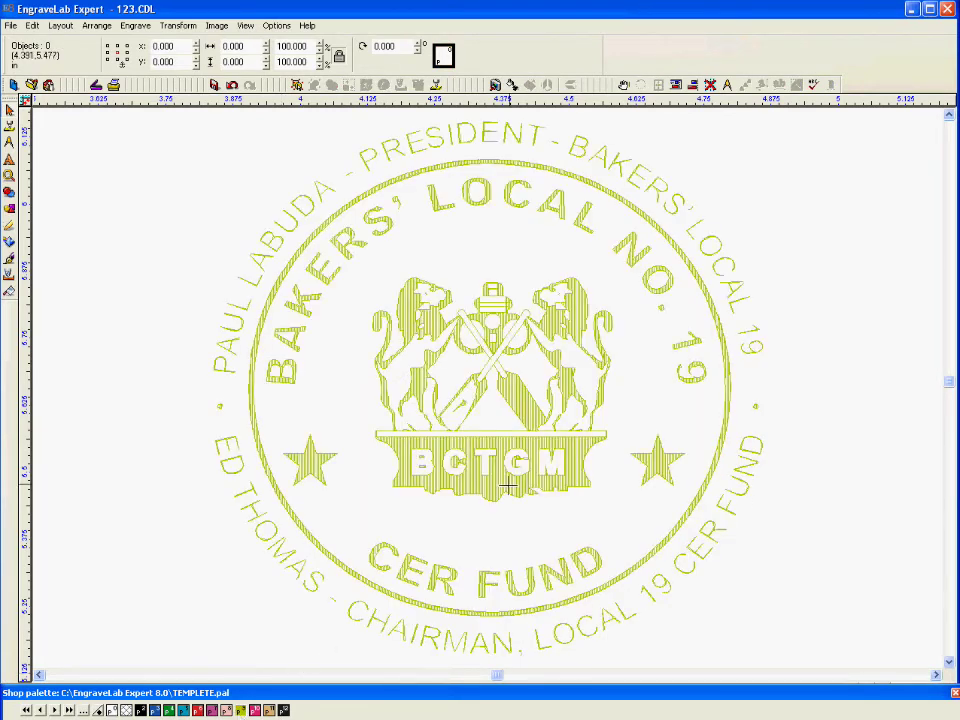
pyautogui.click(482, 485)
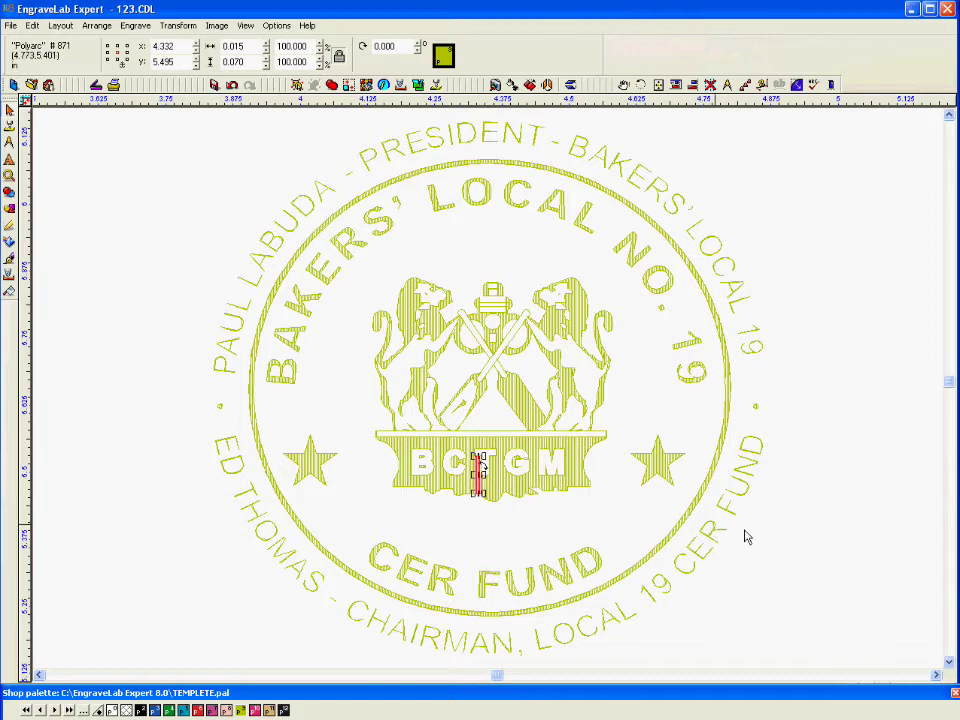
pyautogui.click(645, 303)
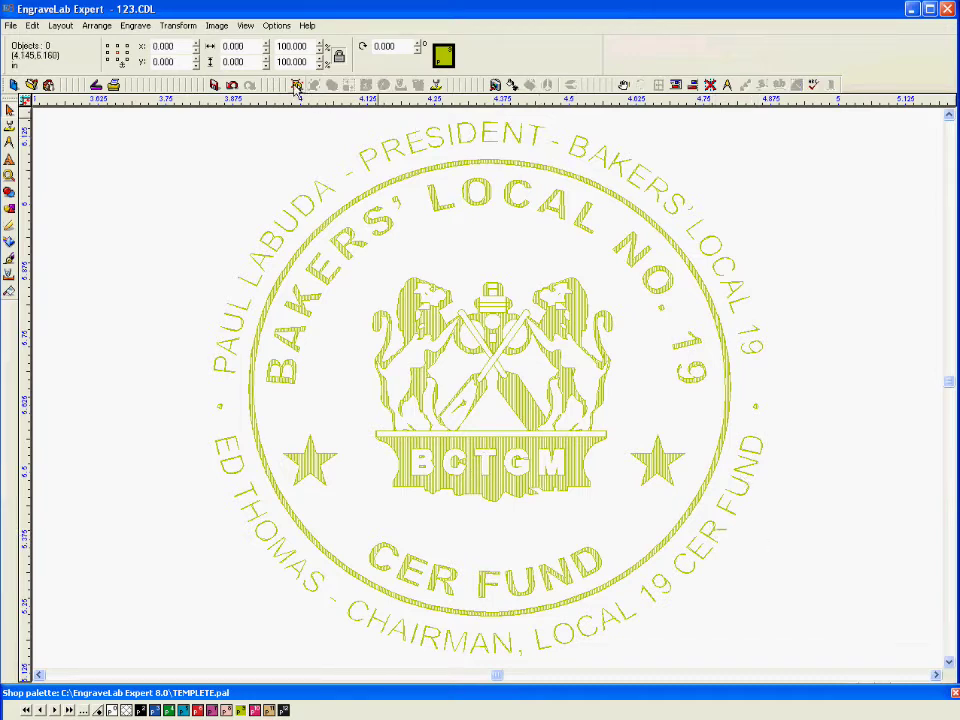
pyautogui.hotkey('ctrl', 'a')
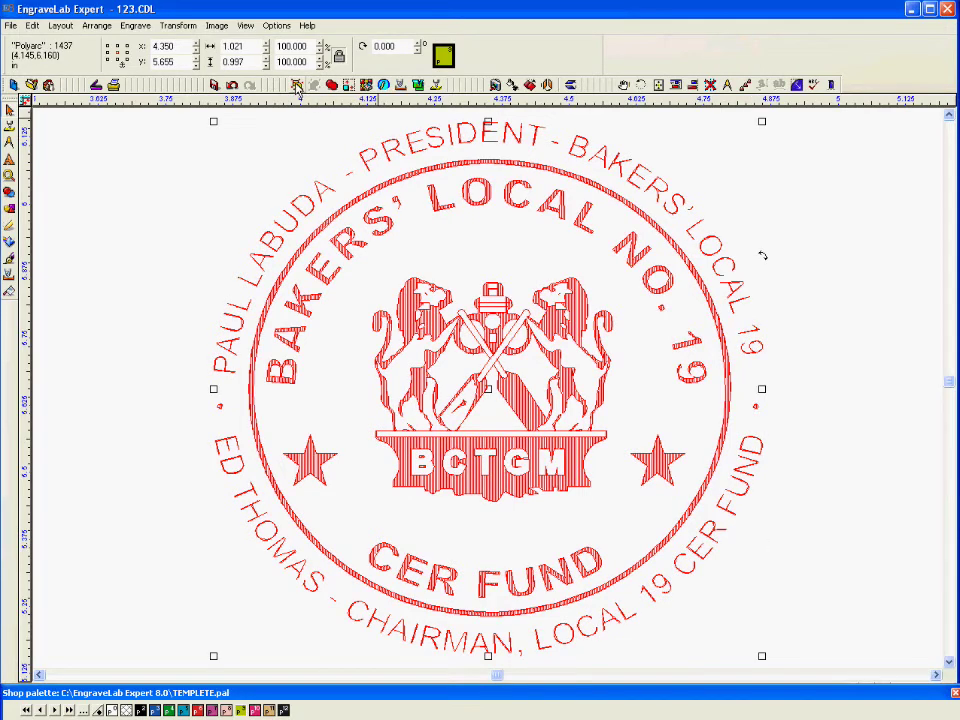
pyautogui.click(420, 86)
# Engrave the seal to a PLT file named 'TEST 10' in the JUNK folder
pyautogui.click(436, 86)
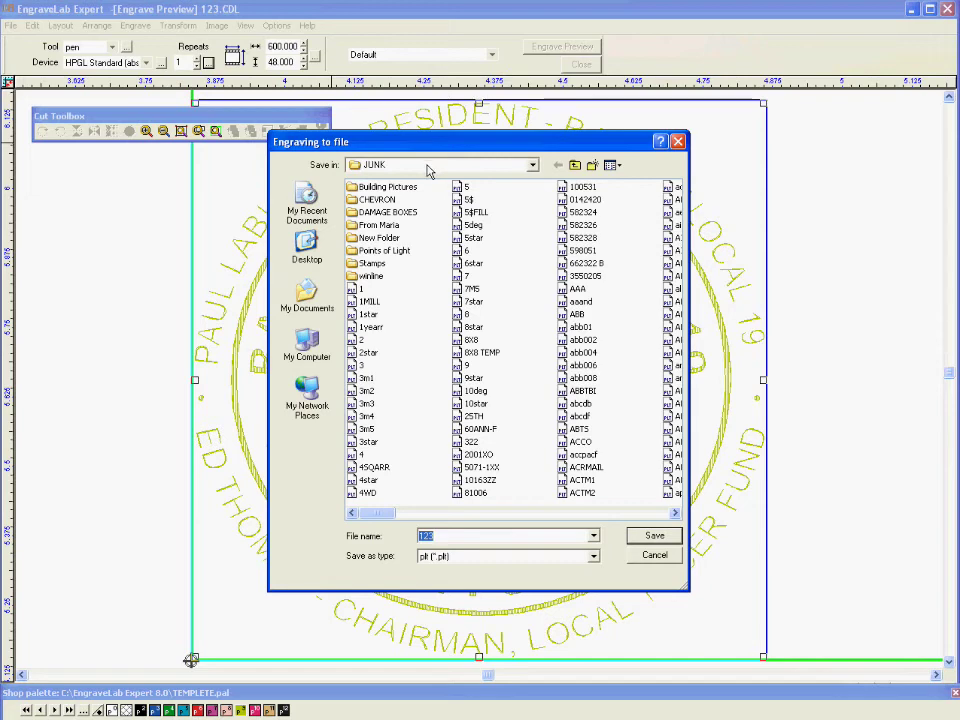
pyautogui.click(428, 170)
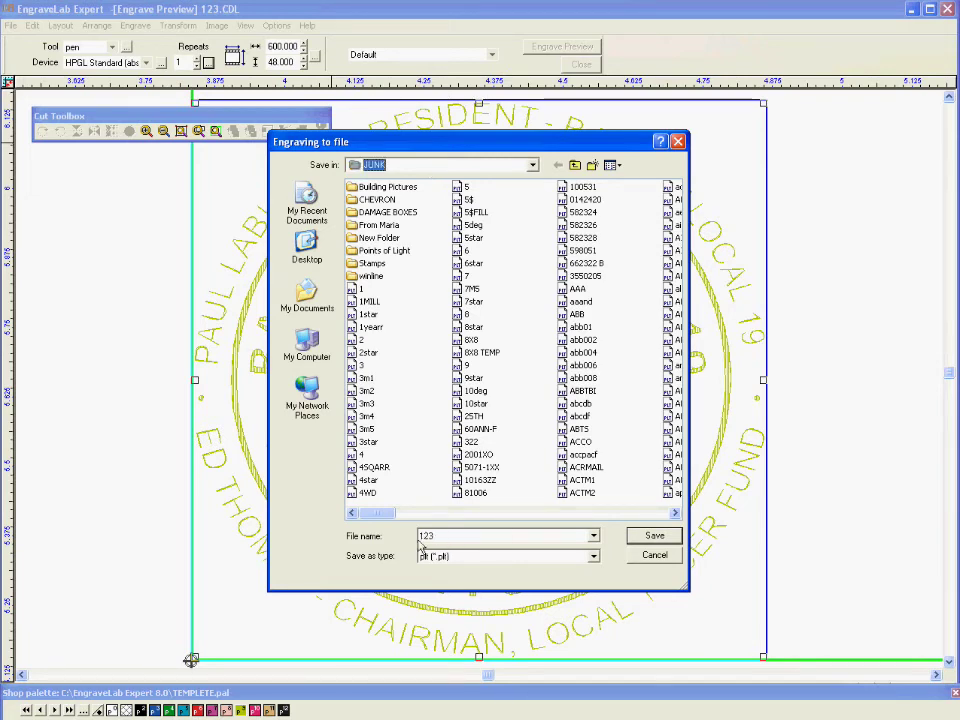
pyautogui.hotkey('alt', 'Down')
pyautogui.hotkey('alt', 'n')
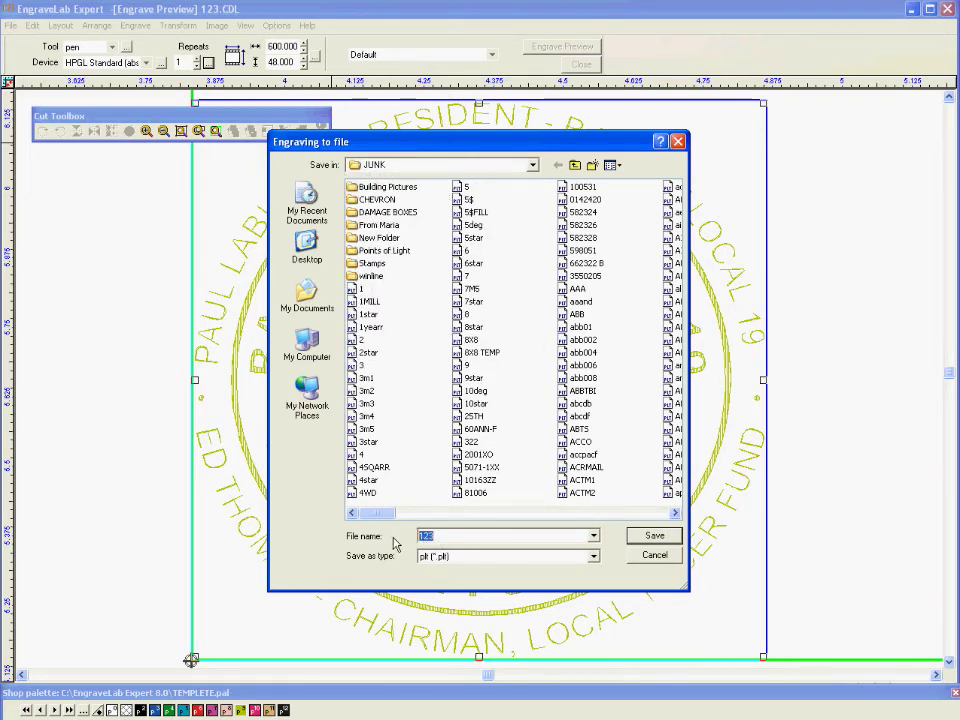
pyautogui.write('TEST ')
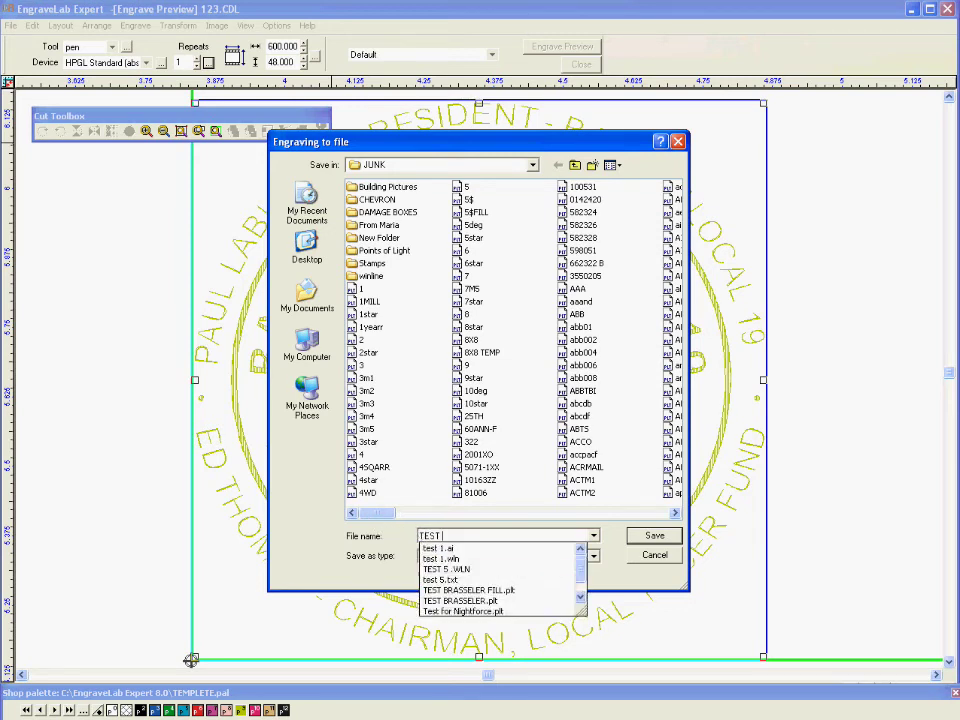
pyautogui.write('10')
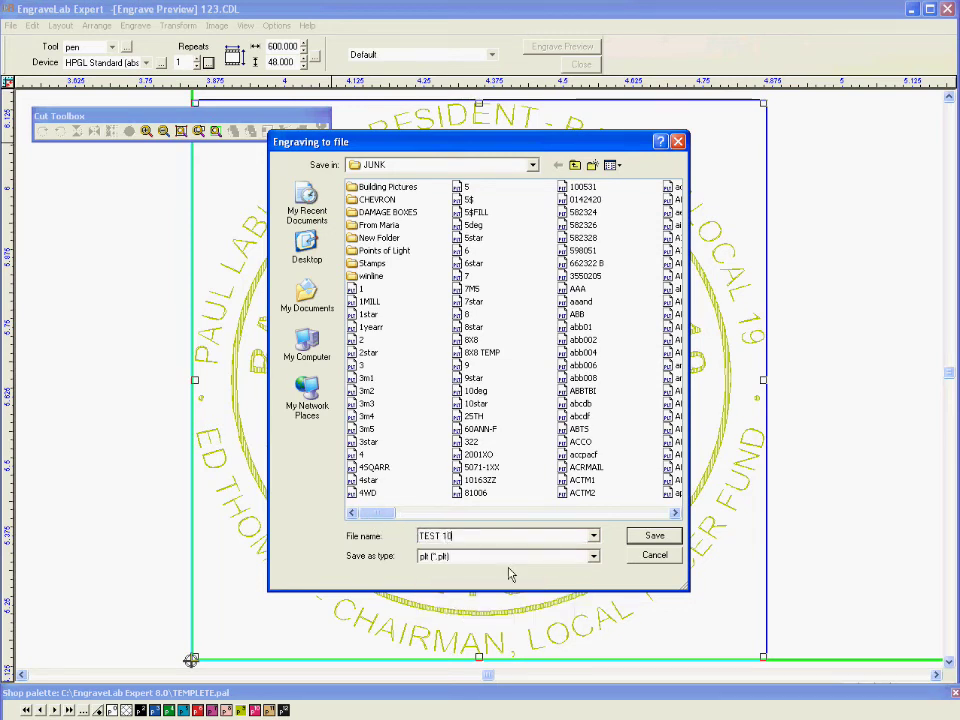
pyautogui.click(656, 537)
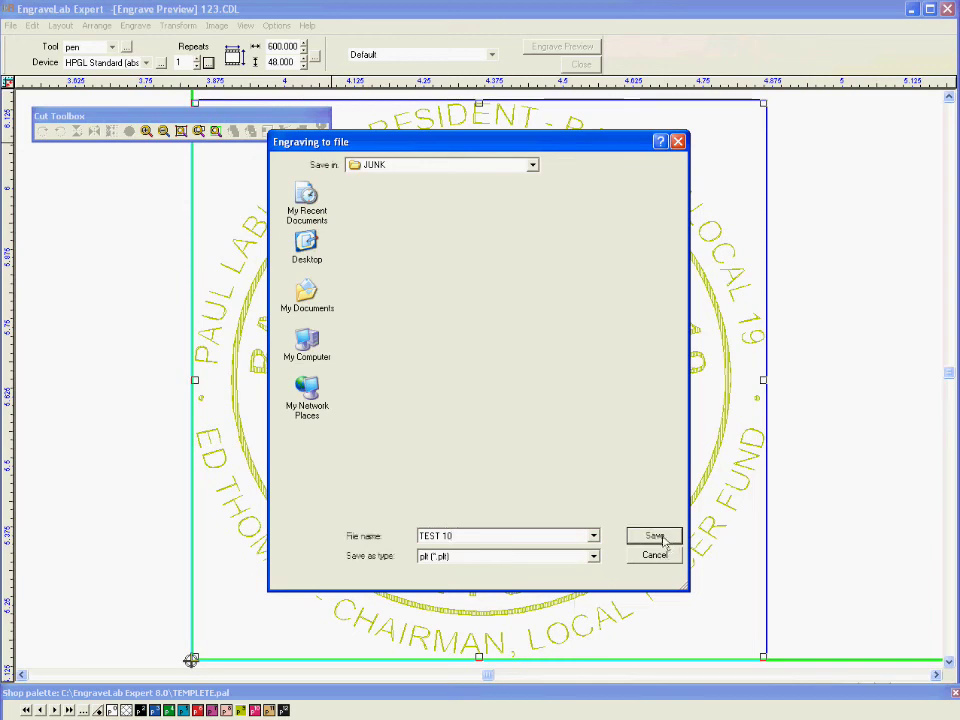